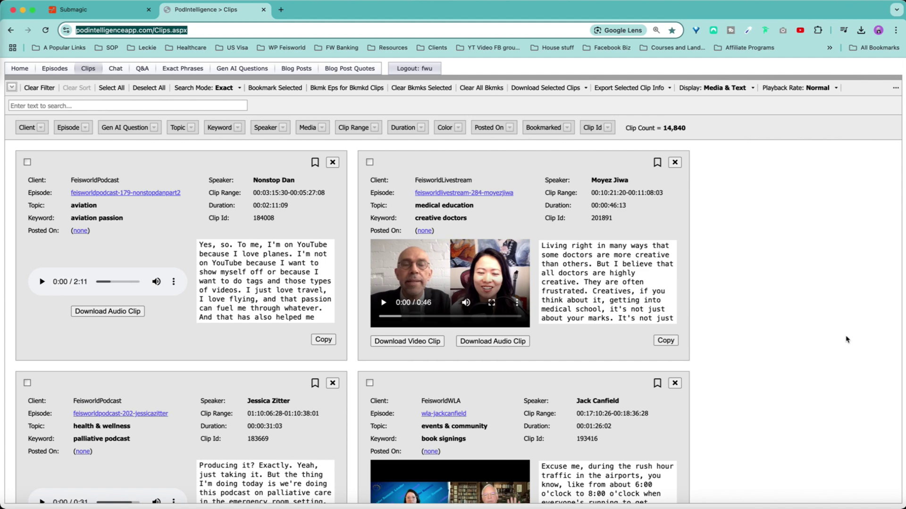
Scroll to the future vision livestream clip and download it as a video
{"action": "scroll", "coordinate": [847, 339], "scroll_direction": "down", "scroll_amount": 10}
{"action": "left_click_drag", "start_coordinate": [576, 308], "coordinate": [616, 346]}
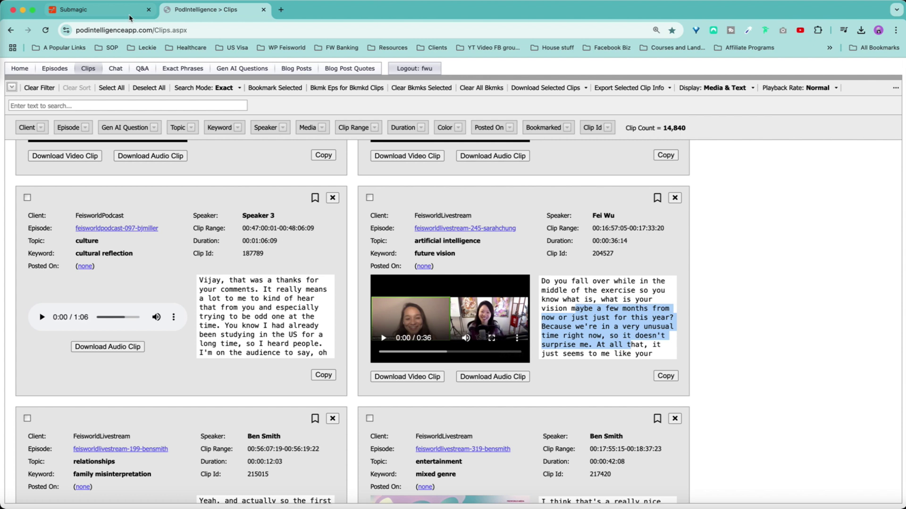
{"action": "left_click", "coordinate": [412, 379]}
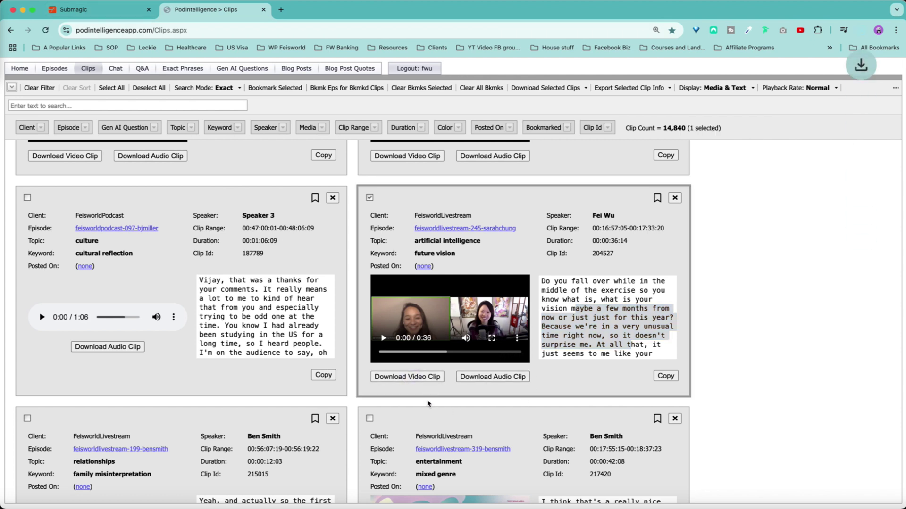
Play the downloaded clip from Chrome's downloads, close QuickTime and return to Submagic
{"action": "left_click", "coordinate": [861, 29]}
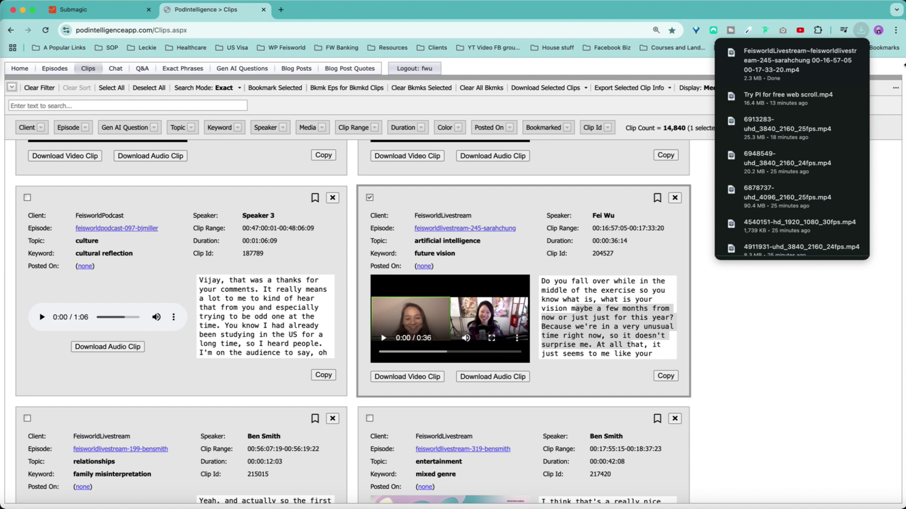
{"action": "left_click", "coordinate": [776, 66]}
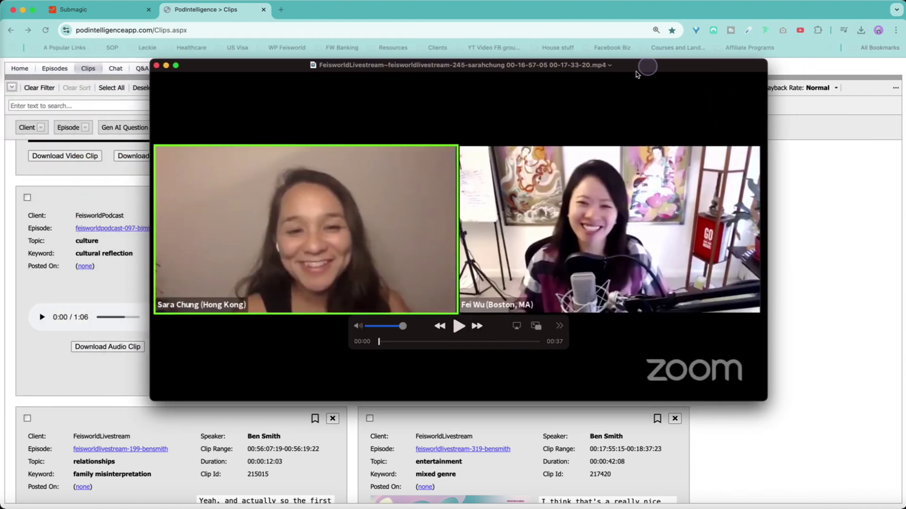
{"action": "left_click", "coordinate": [156, 65]}
{"action": "left_click", "coordinate": [102, 14]}
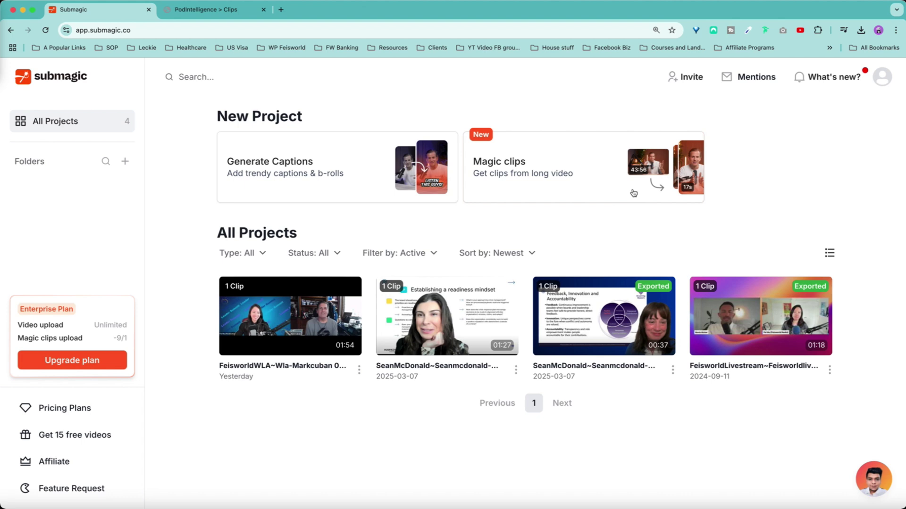
Start a Generate Captions upload, then dismiss it without adding a video
{"action": "left_click", "coordinate": [295, 179]}
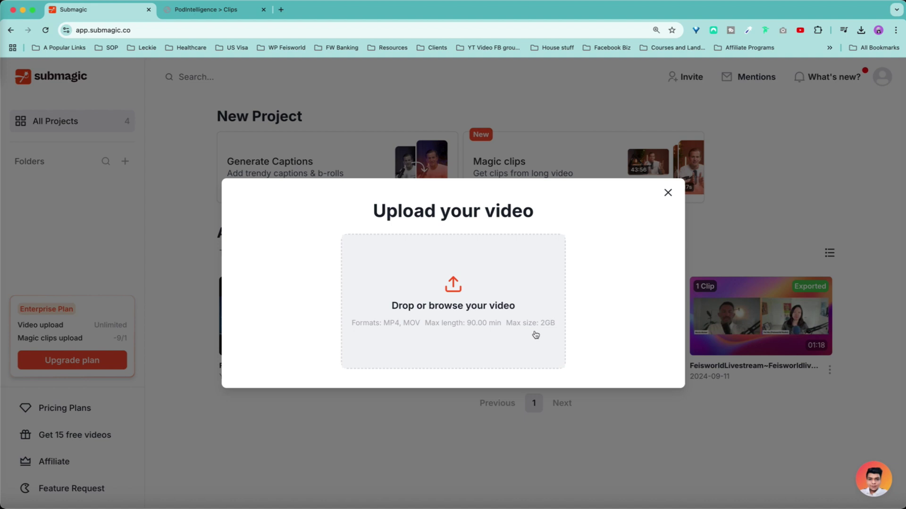
{"action": "left_click", "coordinate": [668, 192]}
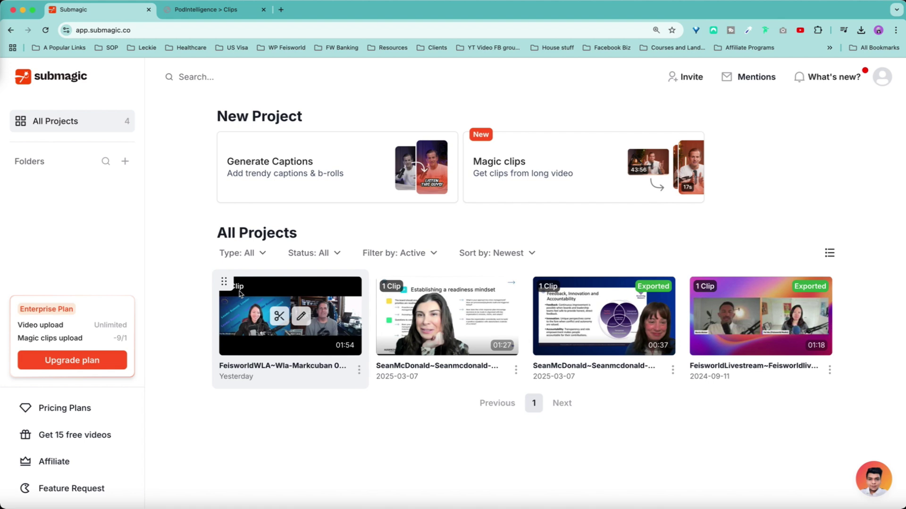
Open the 01:53.80 webinar project and scroll through its timed caption transcript
{"action": "left_click", "coordinate": [311, 319]}
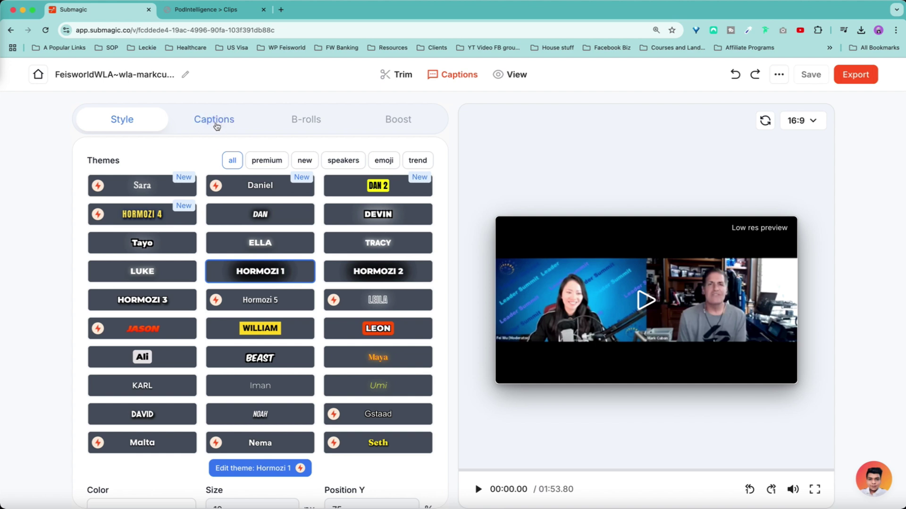
{"action": "left_click", "coordinate": [202, 126]}
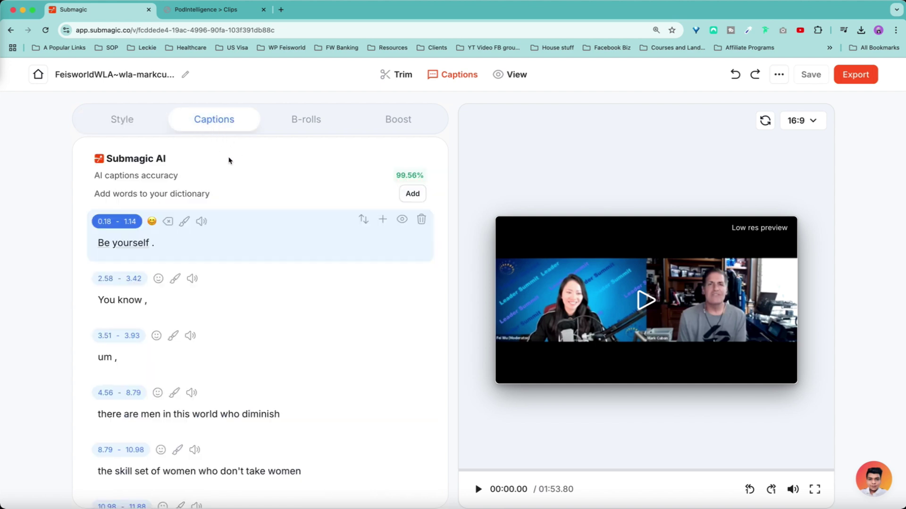
{"action": "scroll", "coordinate": [202, 345], "scroll_direction": "down", "scroll_amount": 3}
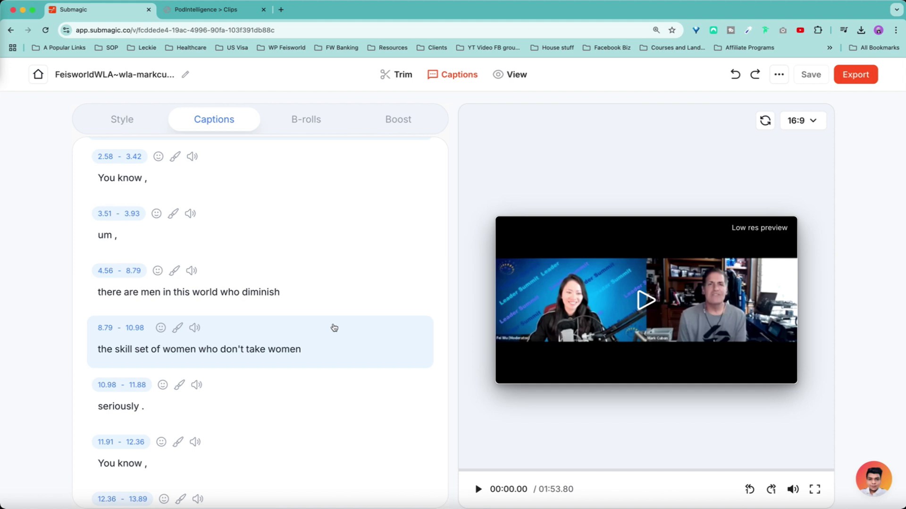
{"action": "scroll", "coordinate": [330, 283], "scroll_direction": "up", "scroll_amount": 3}
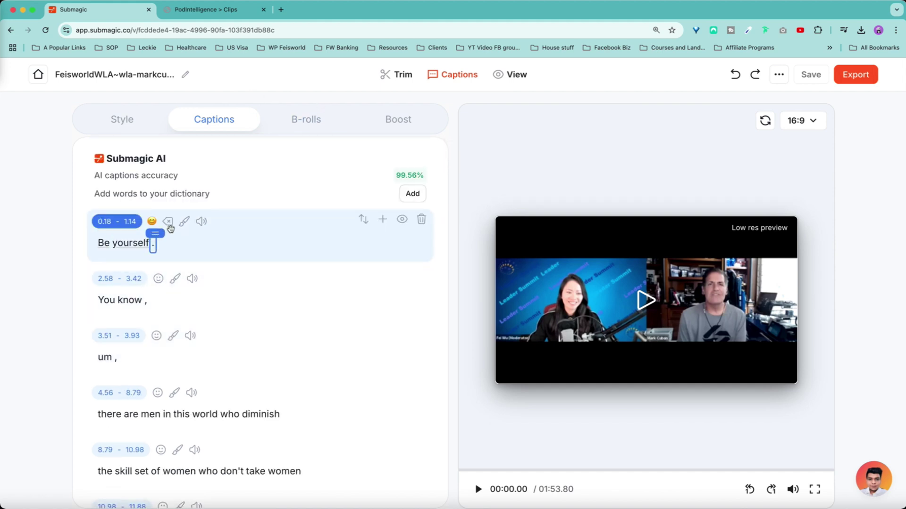
Glance at B-rolls, then enable Boost's AI Hook title, AI Clean Audio and AI Description & hashtags
{"action": "left_click", "coordinate": [330, 122]}
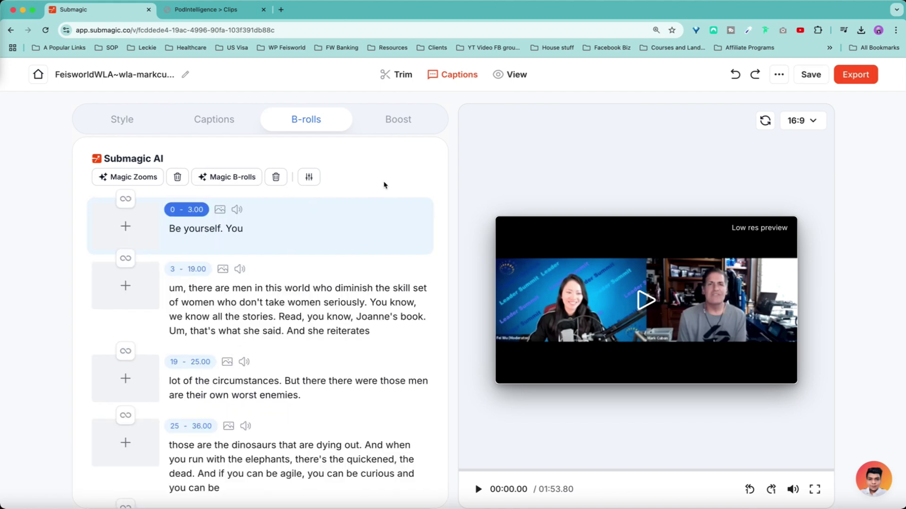
{"action": "left_click", "coordinate": [392, 126]}
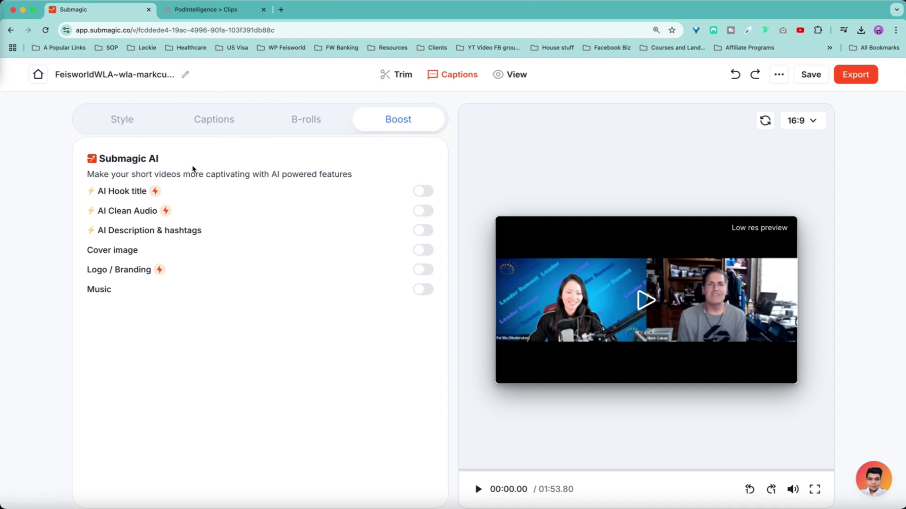
{"action": "left_click", "coordinate": [423, 191]}
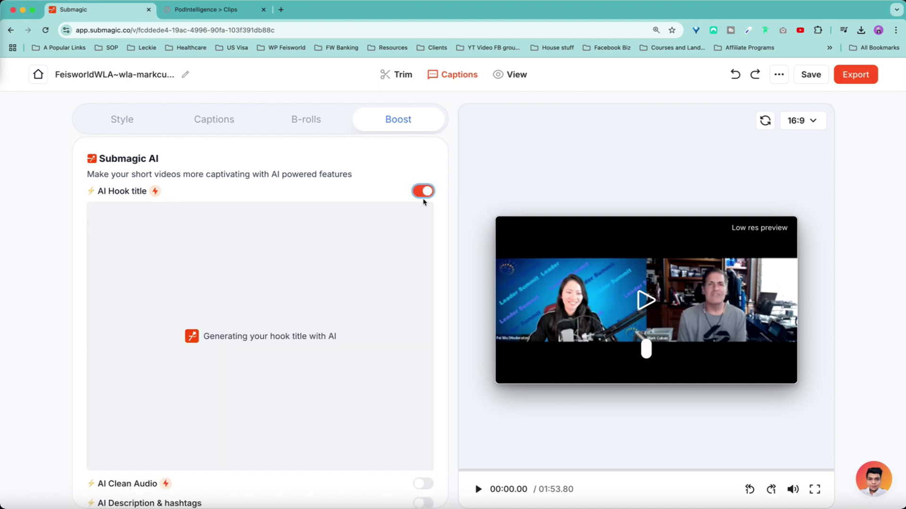
{"action": "scroll", "coordinate": [373, 348], "scroll_direction": "down", "scroll_amount": 3}
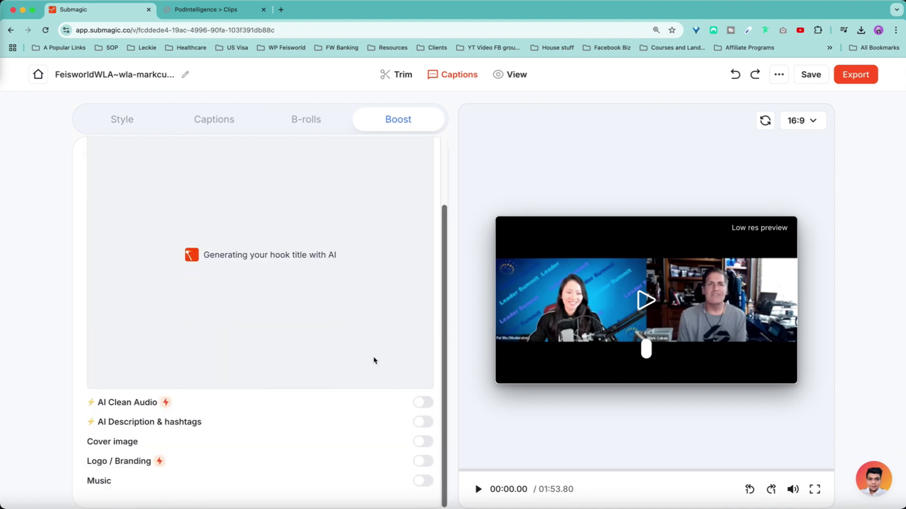
{"action": "left_click", "coordinate": [423, 402]}
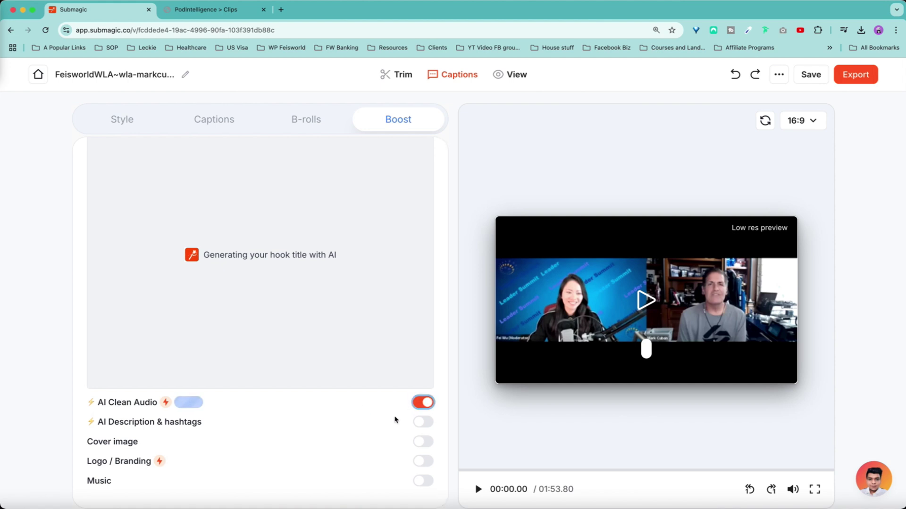
{"action": "left_click", "coordinate": [421, 423]}
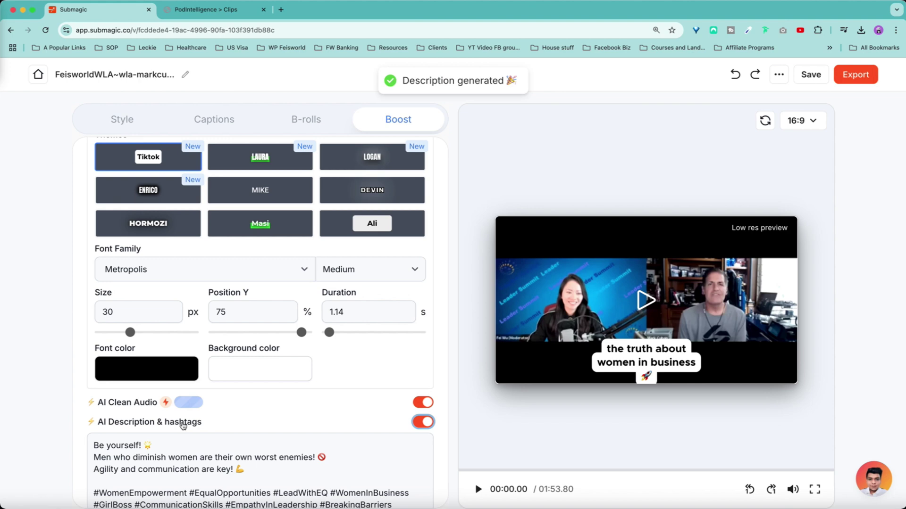
{"action": "scroll", "coordinate": [293, 397], "scroll_direction": "down", "scroll_amount": 3}
{"action": "scroll", "coordinate": [283, 236], "scroll_direction": "up", "scroll_amount": 6}
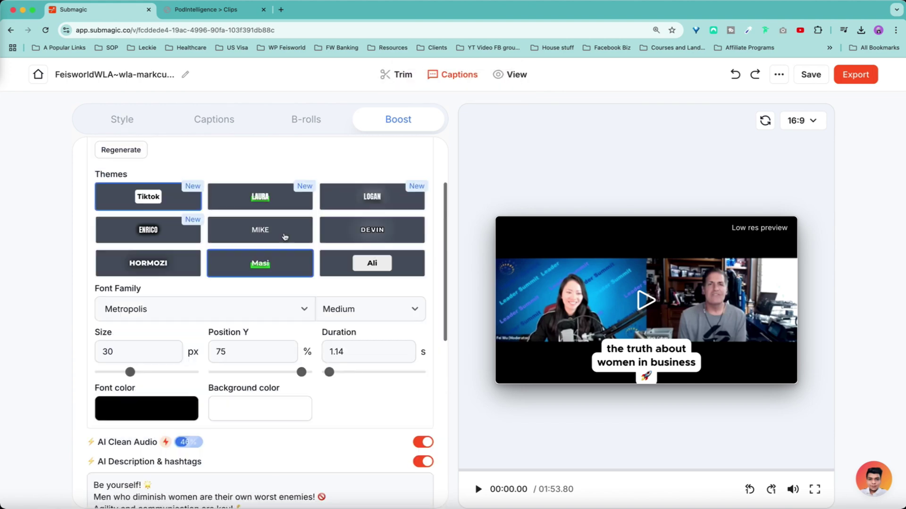
Apply the Dan 2 caption theme with size 26 px and position Y at 65%
{"action": "left_click", "coordinate": [122, 119]}
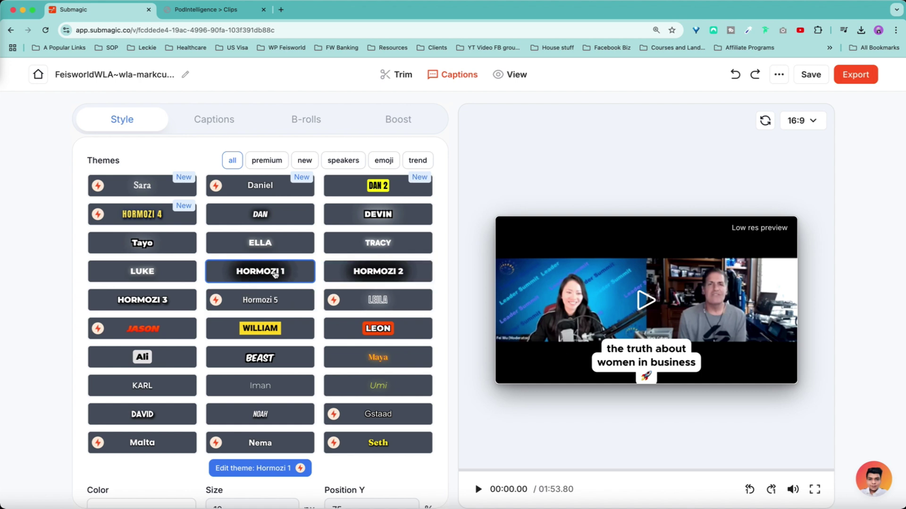
{"action": "left_click", "coordinate": [646, 301]}
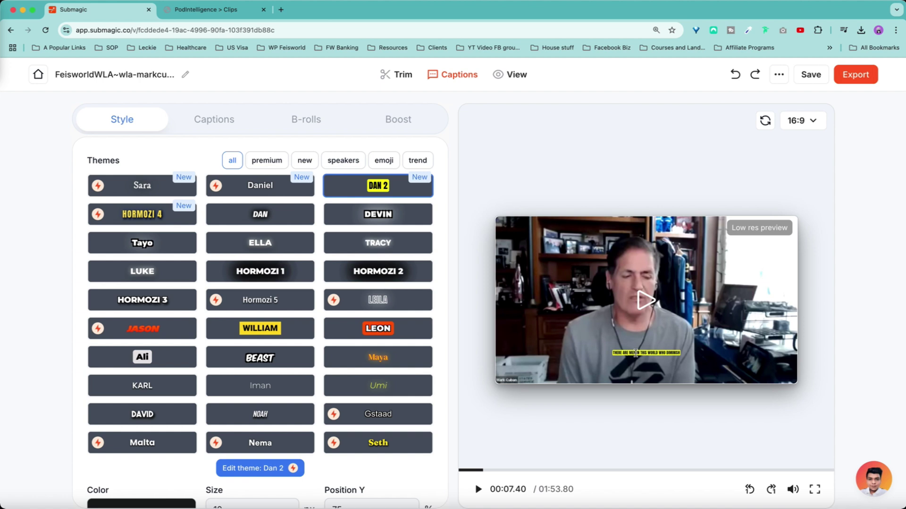
{"action": "scroll", "coordinate": [321, 464], "scroll_direction": "down", "scroll_amount": 3}
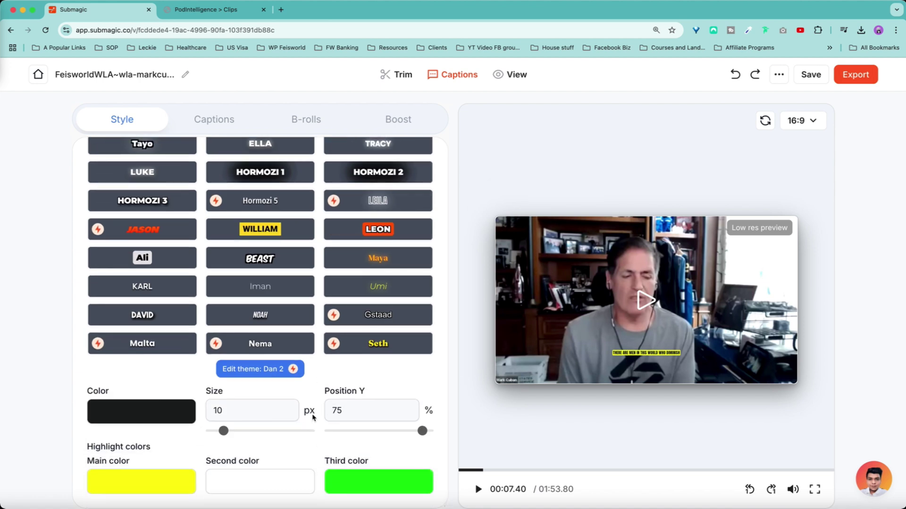
{"action": "left_click_drag", "start_coordinate": [221, 433], "coordinate": [246, 433]}
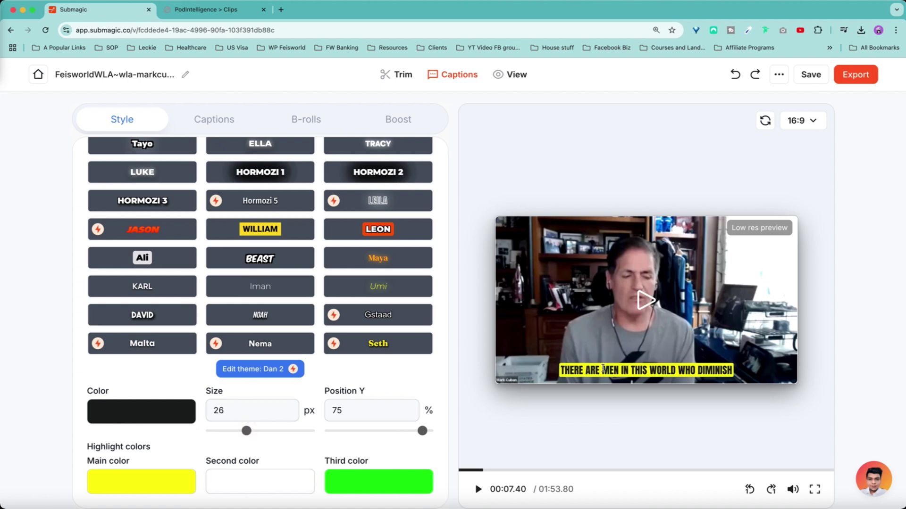
{"action": "left_click_drag", "start_coordinate": [354, 431], "coordinate": [411, 433]}
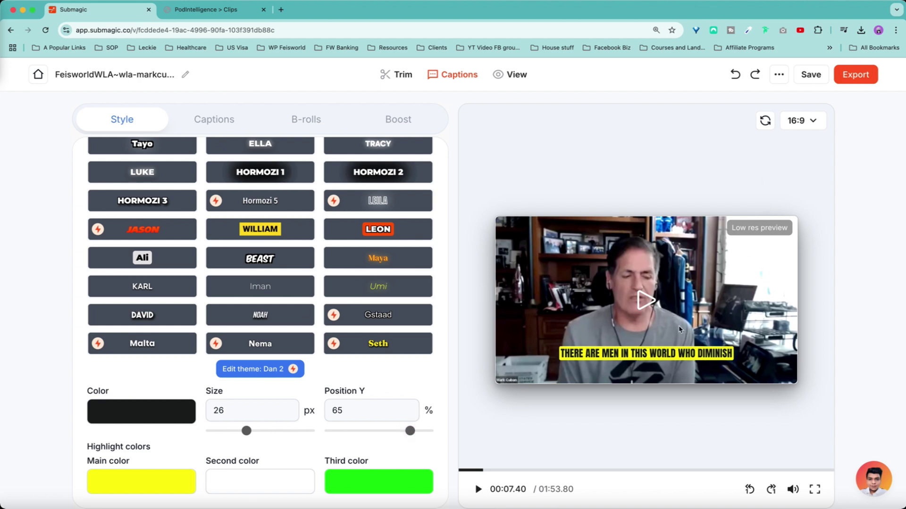
Set the aspect ratio to 9:16 and toggle the safe zone overlay off and back on
{"action": "left_click", "coordinate": [802, 120]}
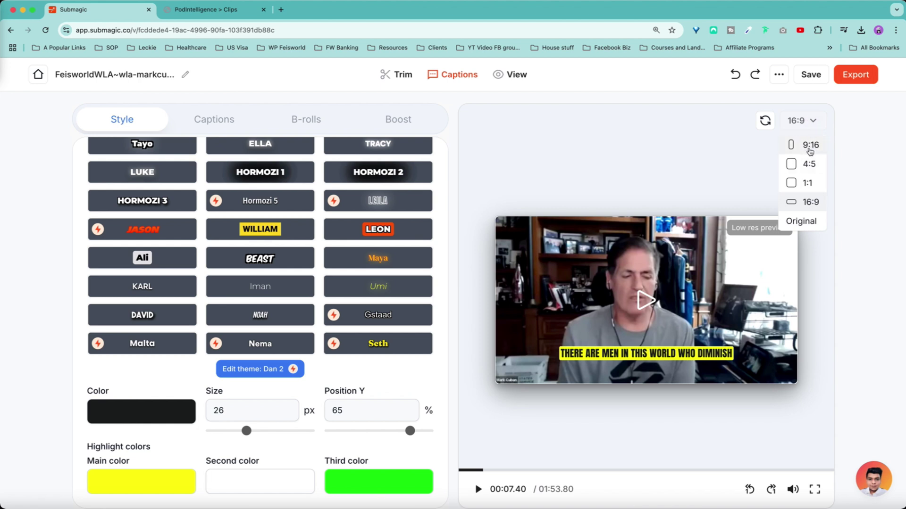
{"action": "left_click", "coordinate": [813, 146]}
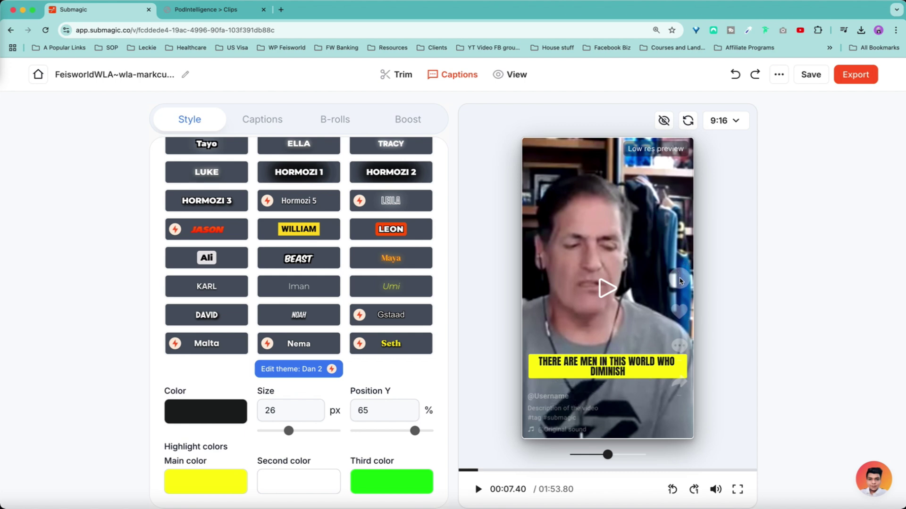
{"action": "left_click", "coordinate": [663, 122]}
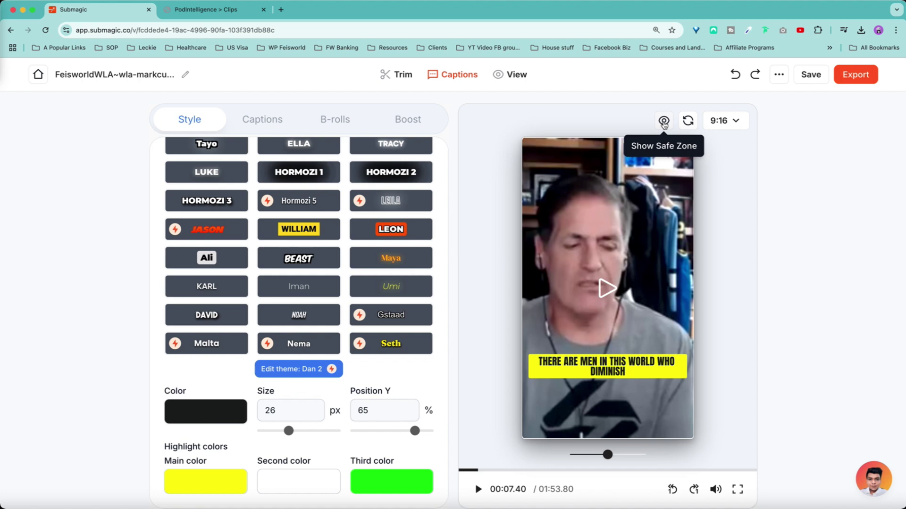
{"action": "left_click", "coordinate": [663, 121]}
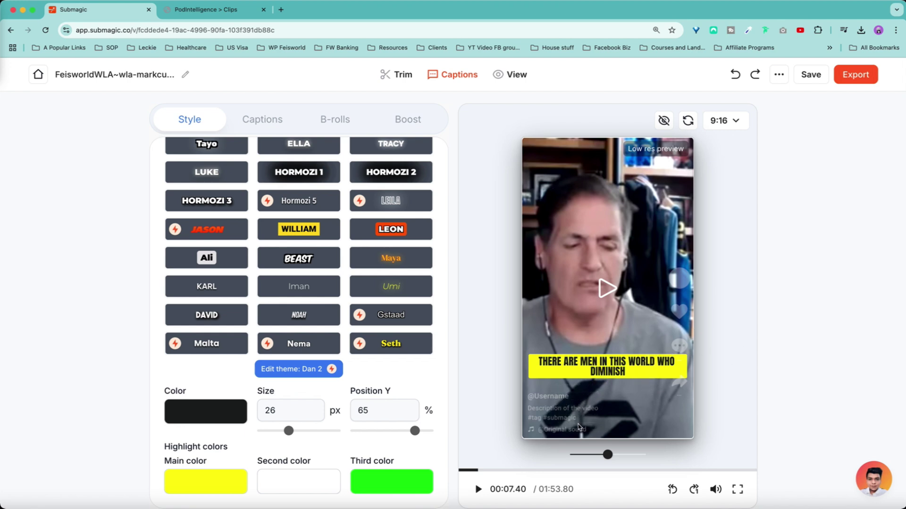
Preview a square 1:1 frame, reopen the aspect list, and change the caption highlight to blue
{"action": "left_click", "coordinate": [735, 121]}
{"action": "left_click", "coordinate": [737, 183]}
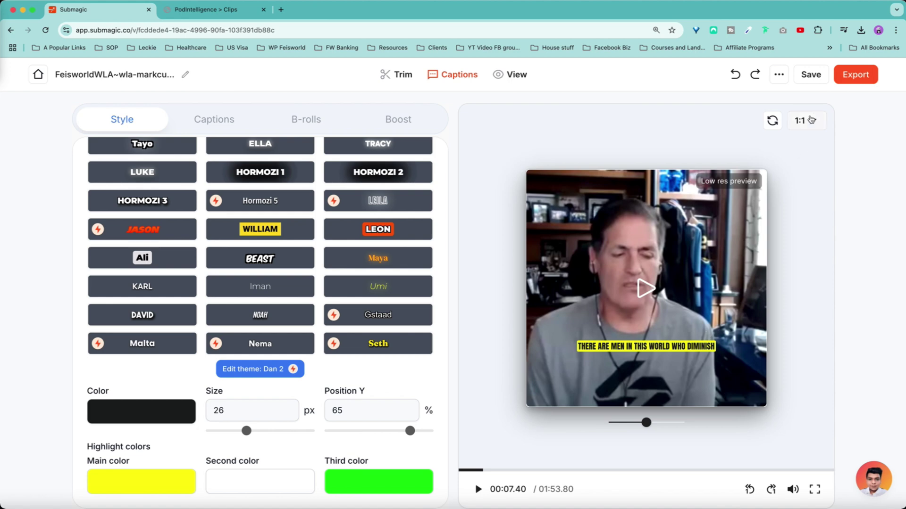
{"action": "left_click", "coordinate": [811, 120]}
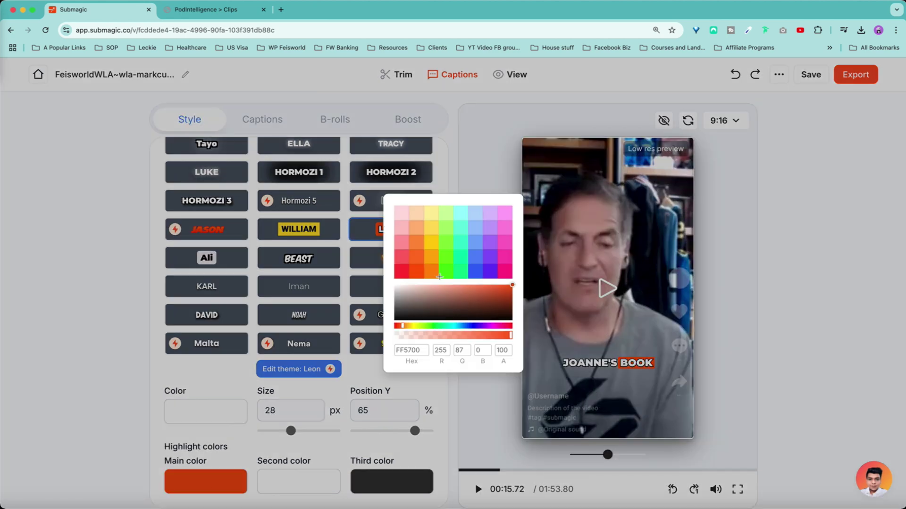
{"action": "left_click", "coordinate": [448, 270]}
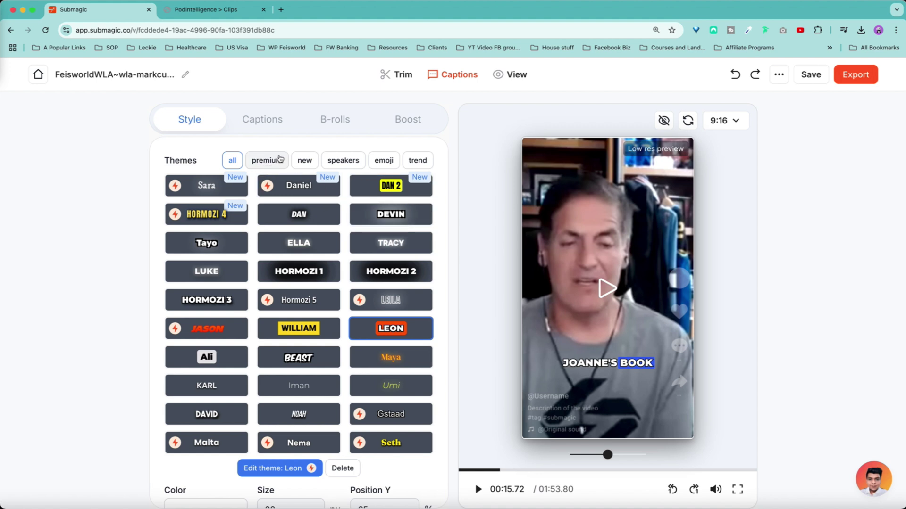
In Captions, check the AI accuracy line, then open the custom transcript dictionary
{"action": "left_click", "coordinate": [267, 123]}
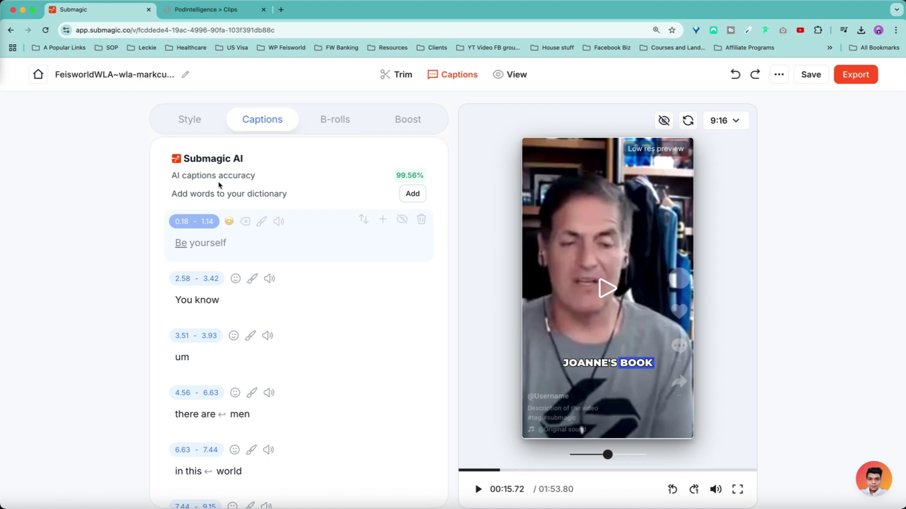
{"action": "left_click_drag", "start_coordinate": [265, 179], "coordinate": [170, 177]}
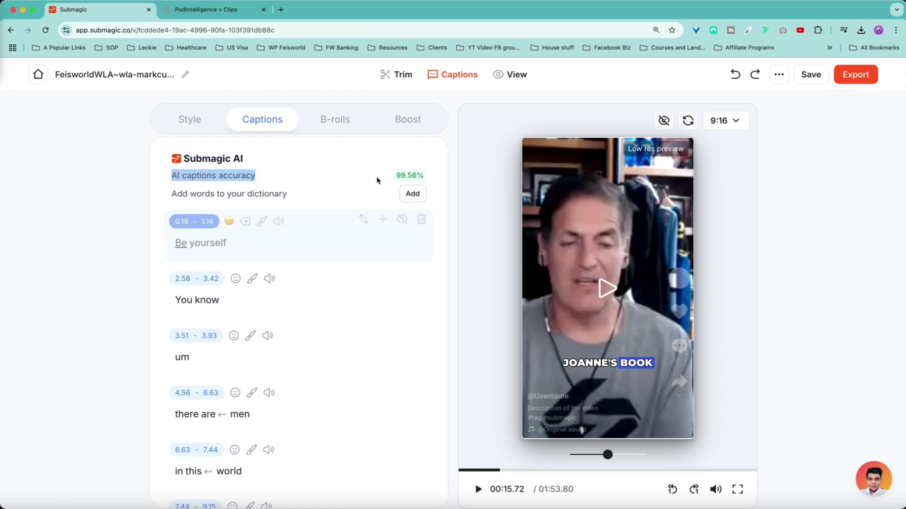
{"action": "left_click", "coordinate": [414, 173]}
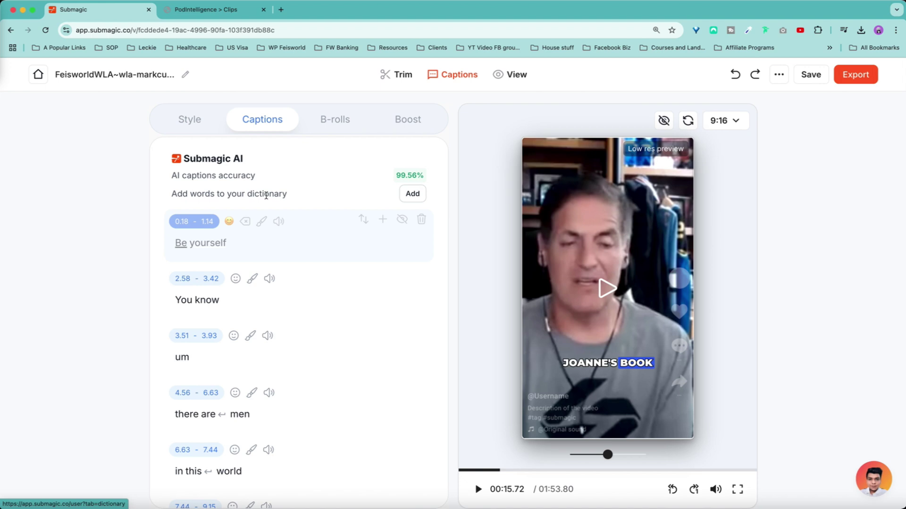
{"action": "left_click", "coordinate": [412, 198]}
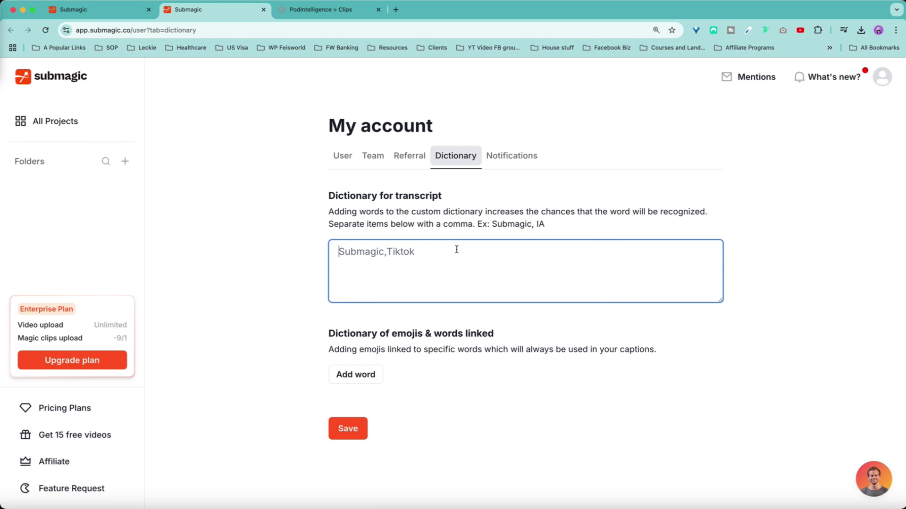
Click into the dictionary words field without adding anything, then return to the caption editor tab
{"action": "left_click", "coordinate": [449, 251]}
{"action": "left_click", "coordinate": [427, 252]}
{"action": "left_click", "coordinate": [110, 12]}
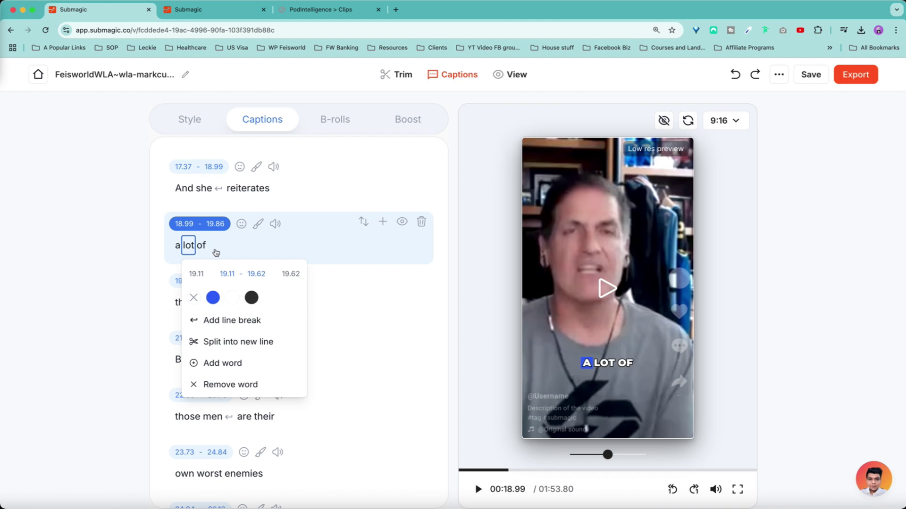
Remove stray letters typed into 'lot', then apply Magic Zooms to 7 clips in B-rolls
{"action": "type", "text": "dfea"}
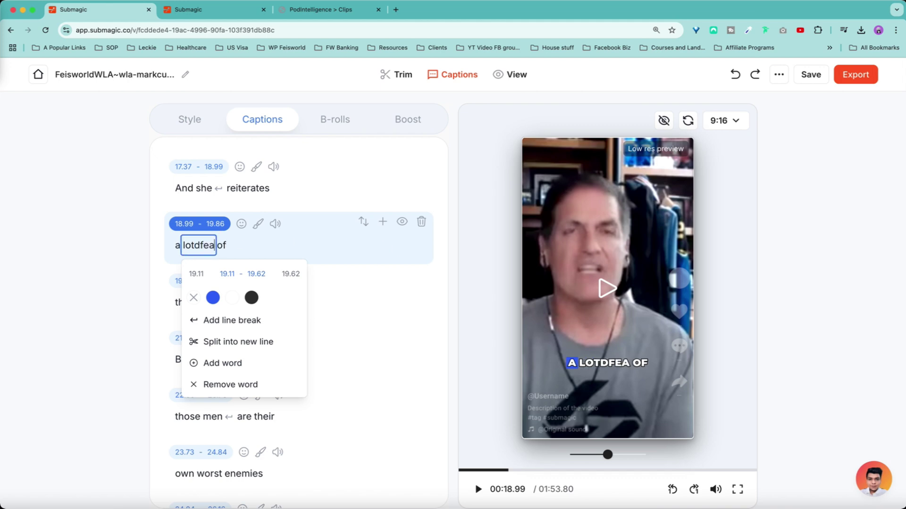
{"action": "key", "text": "BackSpace"}
{"action": "key", "text": "BackSpace"}
{"action": "key", "text": "BackSpace"}
{"action": "key", "text": "BackSpace"}
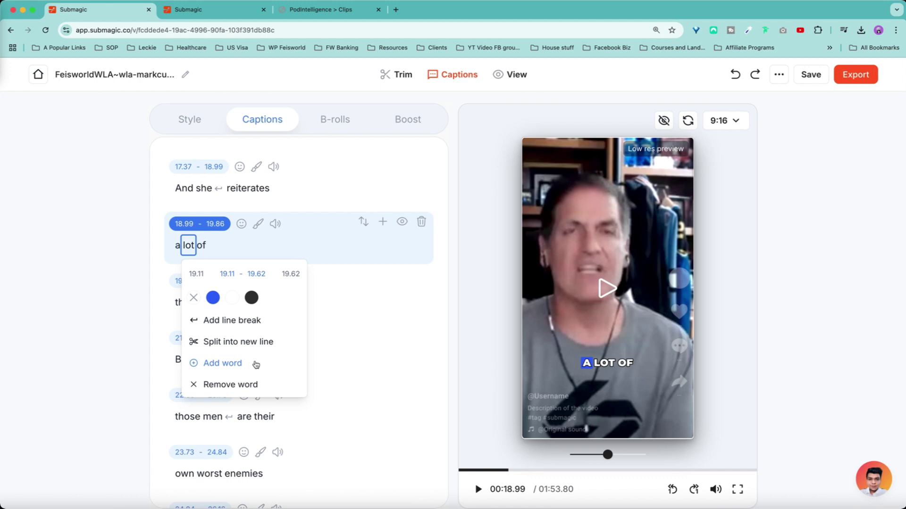
{"action": "left_click", "coordinate": [342, 125]}
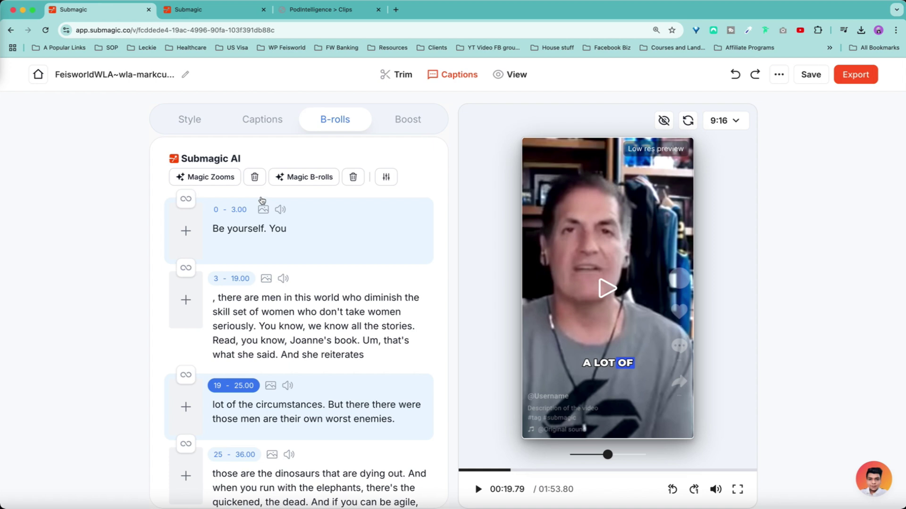
{"action": "left_click", "coordinate": [211, 177]}
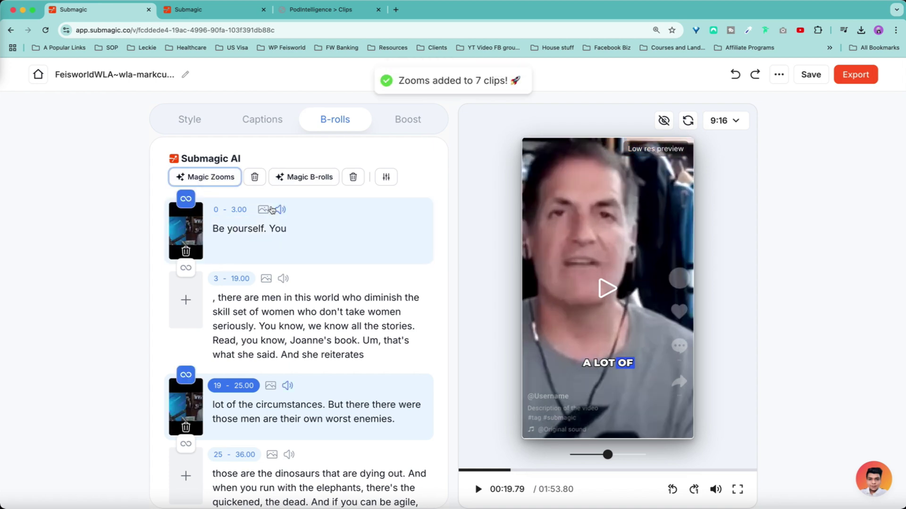
{"action": "left_click", "coordinate": [214, 178]}
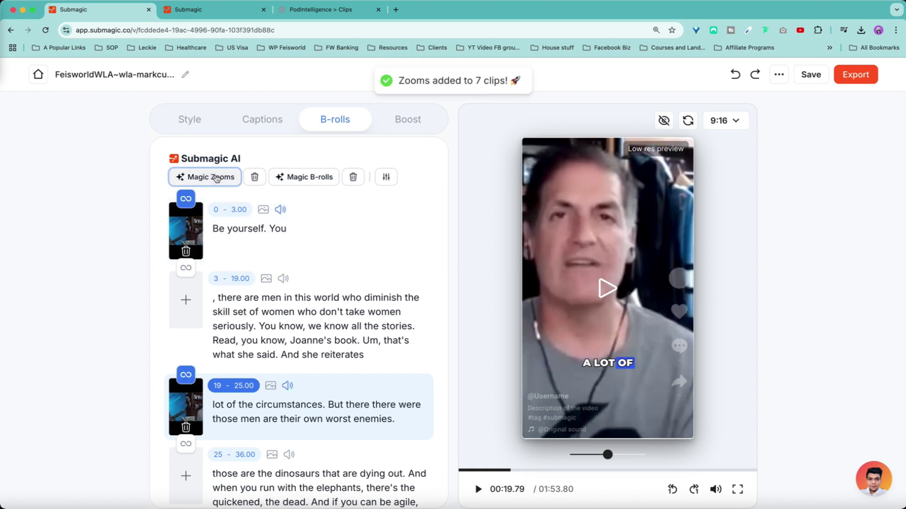
{"action": "left_click", "coordinate": [216, 178]}
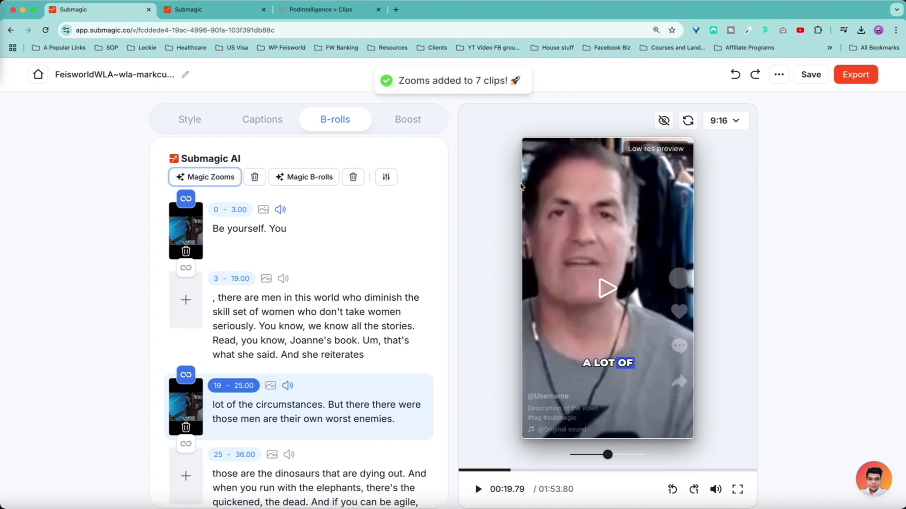
Generate Magic B-rolls across the video and lower the percentage of magic to 20%
{"action": "left_click", "coordinate": [314, 178]}
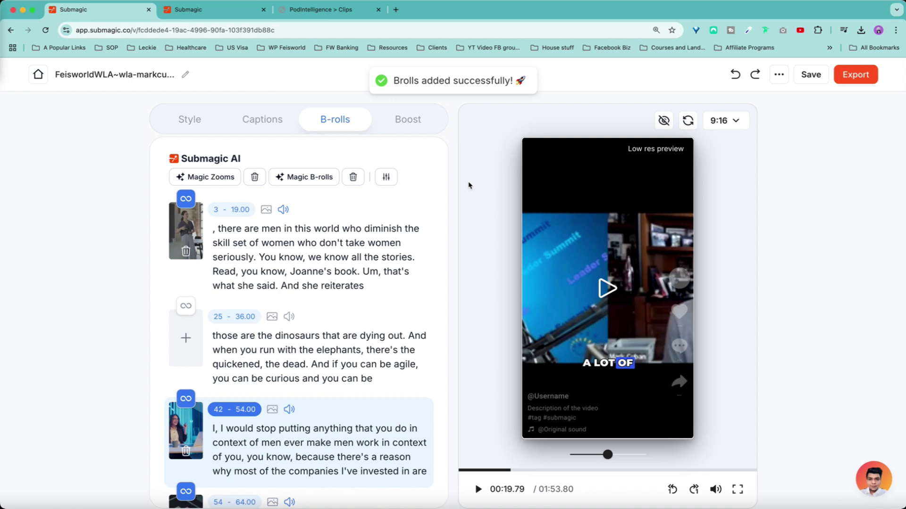
{"action": "left_click", "coordinate": [385, 177]}
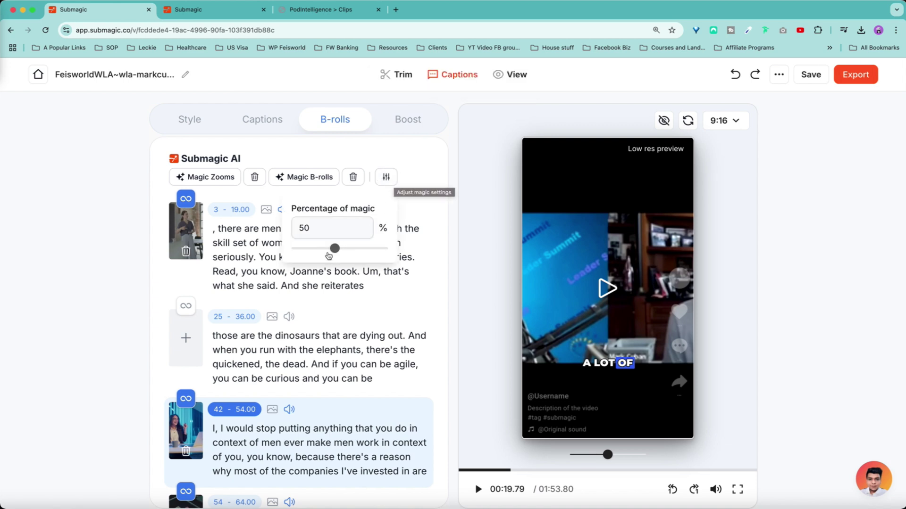
{"action": "left_click_drag", "start_coordinate": [333, 249], "coordinate": [306, 250]}
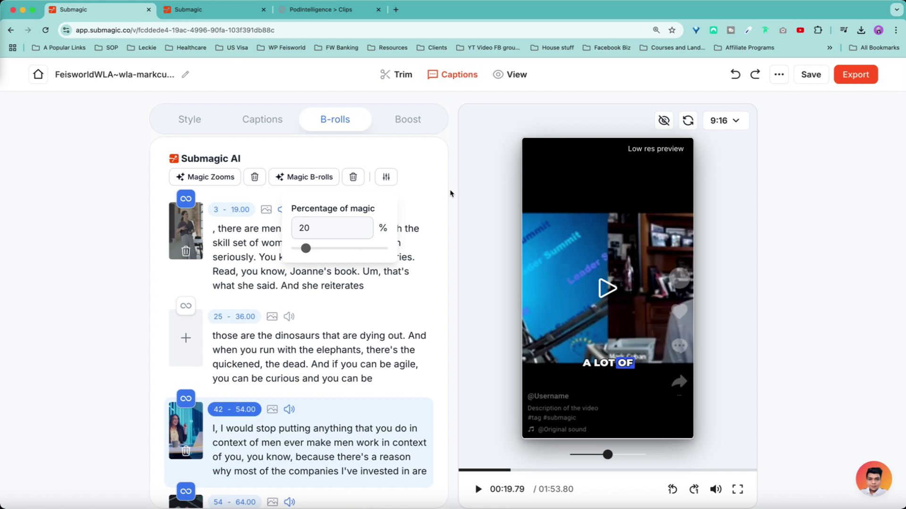
{"action": "left_click", "coordinate": [604, 229]}
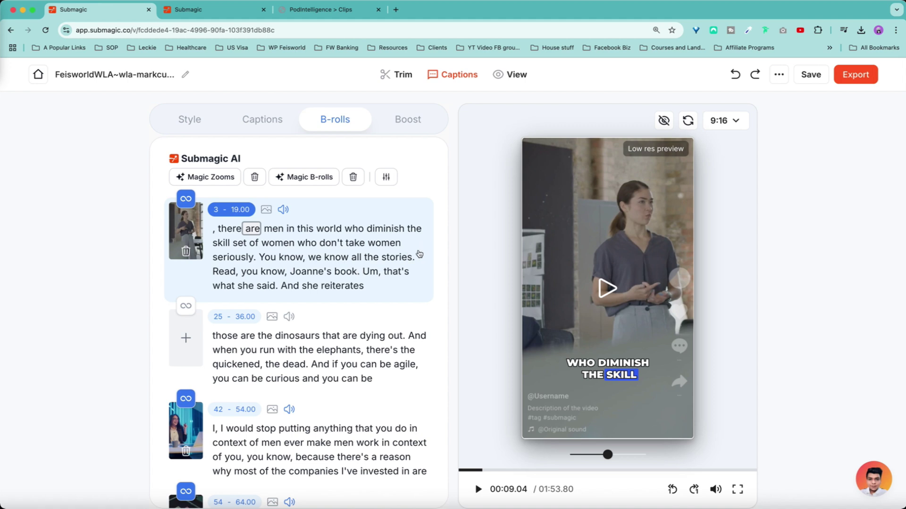
Step through the 25–36 and 42–54 segments and play the preview from 00:42
{"action": "scroll", "coordinate": [393, 284], "scroll_direction": "down", "scroll_amount": 1}
{"action": "left_click", "coordinate": [248, 293]}
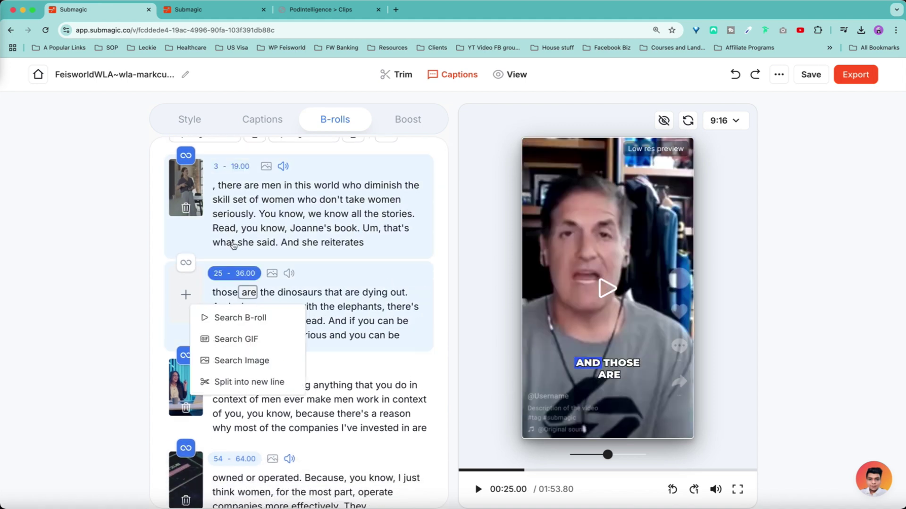
{"action": "left_click", "coordinate": [129, 310]}
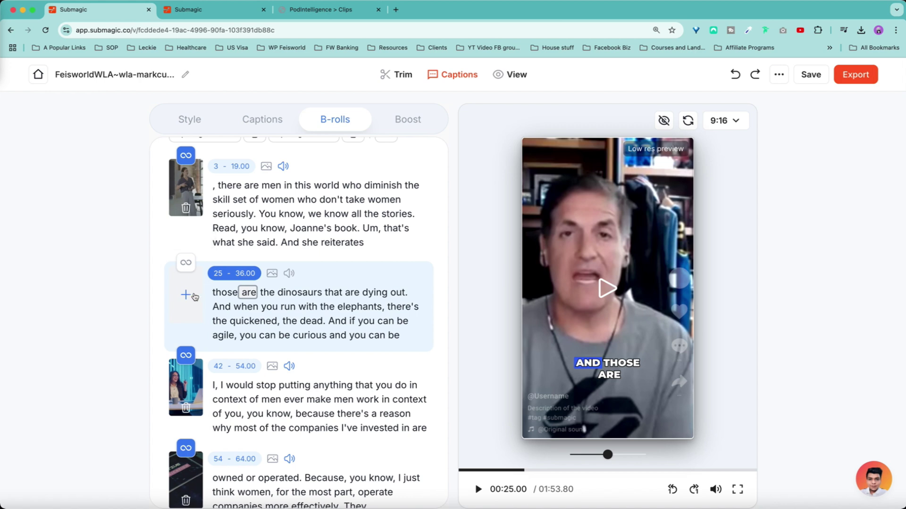
{"action": "left_click", "coordinate": [231, 307]}
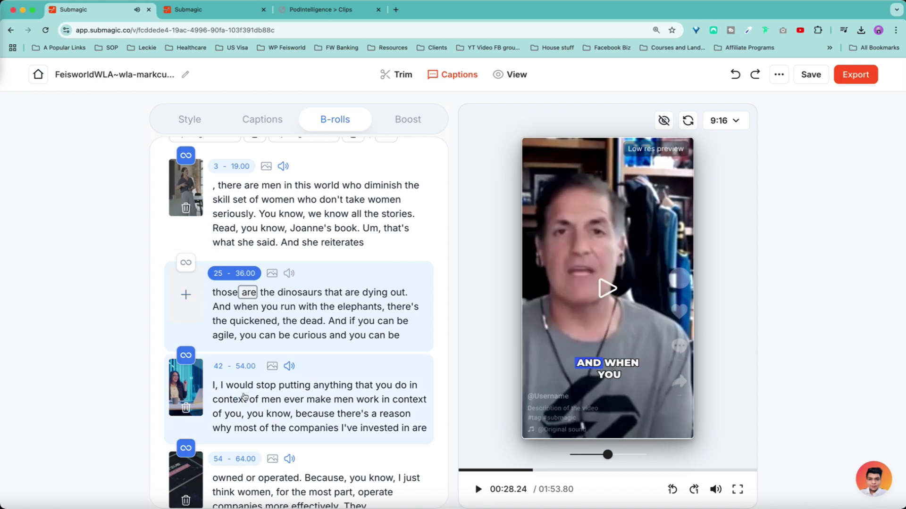
{"action": "scroll", "coordinate": [235, 336], "scroll_direction": "down", "scroll_amount": 1}
{"action": "left_click", "coordinate": [231, 337]}
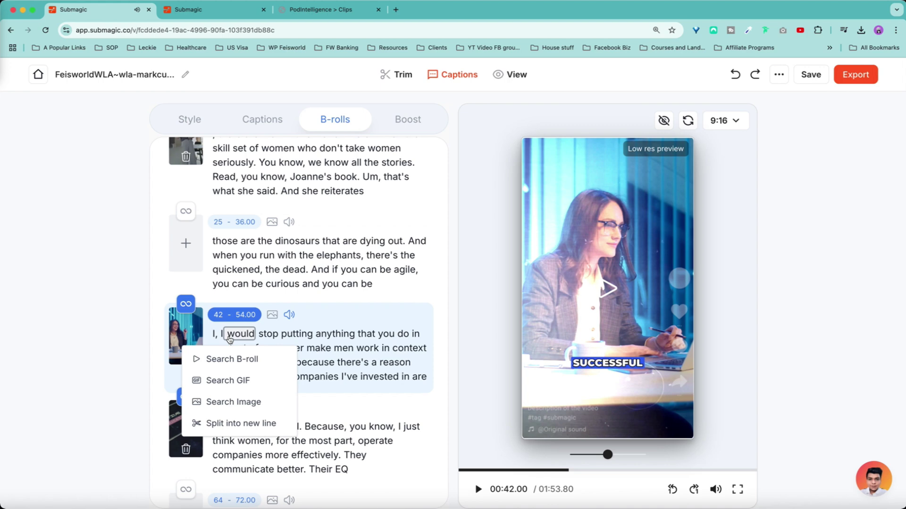
{"action": "key", "text": "space"}
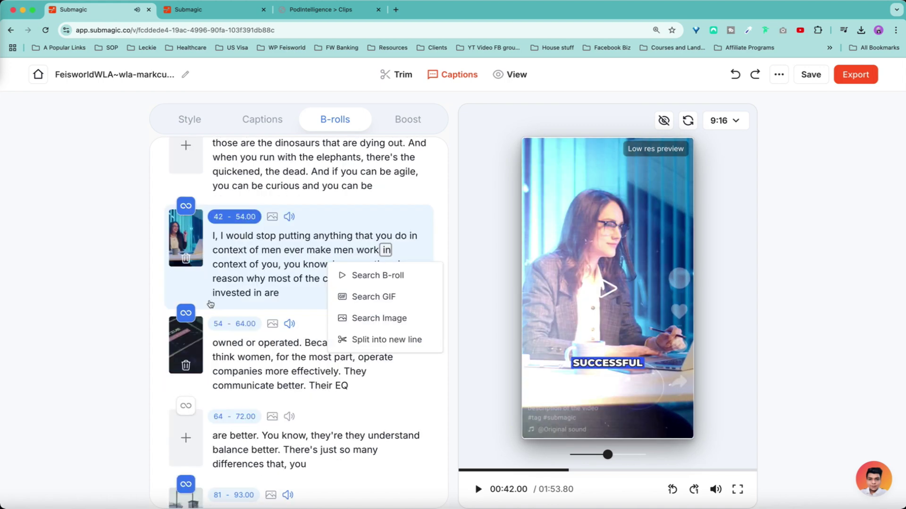
Play the 54–64 segment from the word 'owned' and pause at 00:54
{"action": "scroll", "coordinate": [221, 303], "scroll_direction": "up", "scroll_amount": 5}
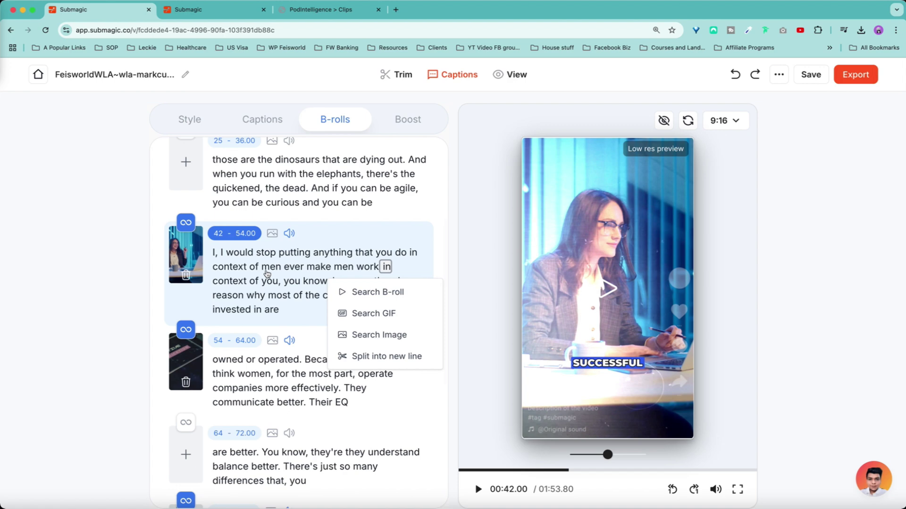
{"action": "scroll", "coordinate": [189, 372], "scroll_direction": "down", "scroll_amount": 2}
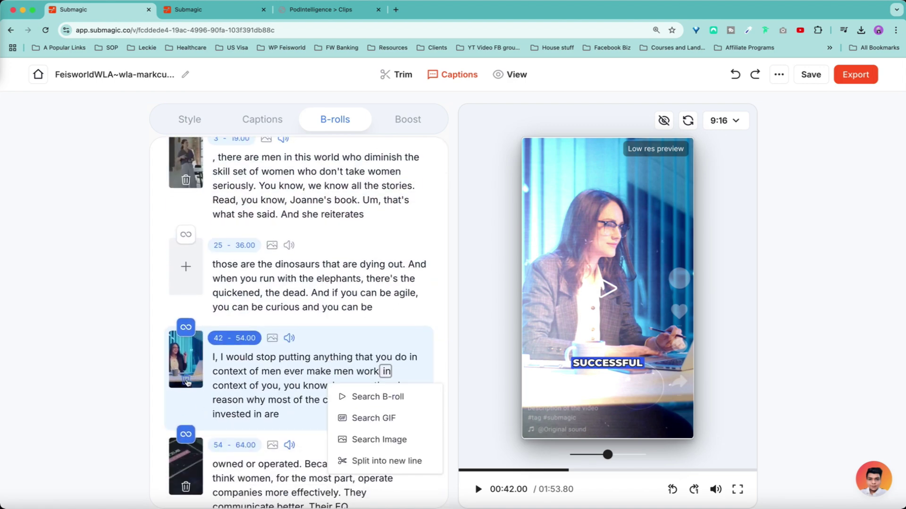
{"action": "scroll", "coordinate": [188, 377], "scroll_direction": "down", "scroll_amount": 4}
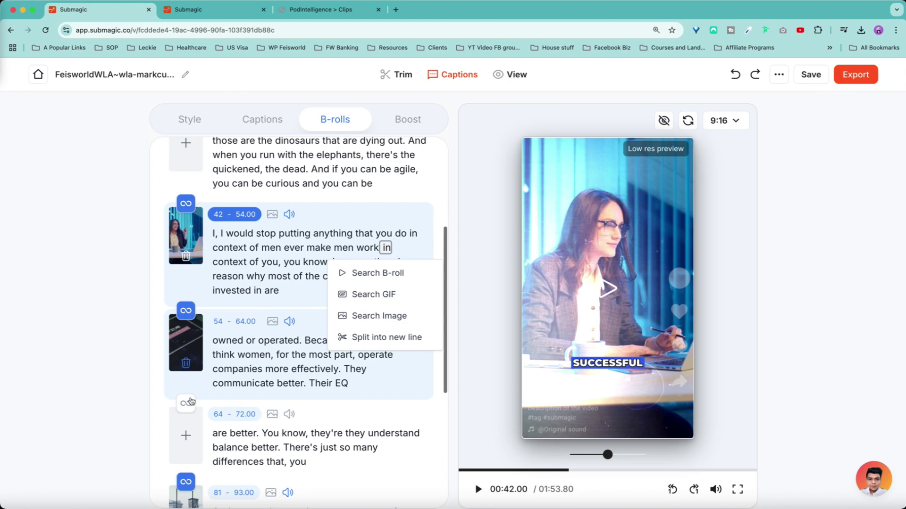
{"action": "left_click", "coordinate": [221, 316]}
{"action": "key", "text": "space"}
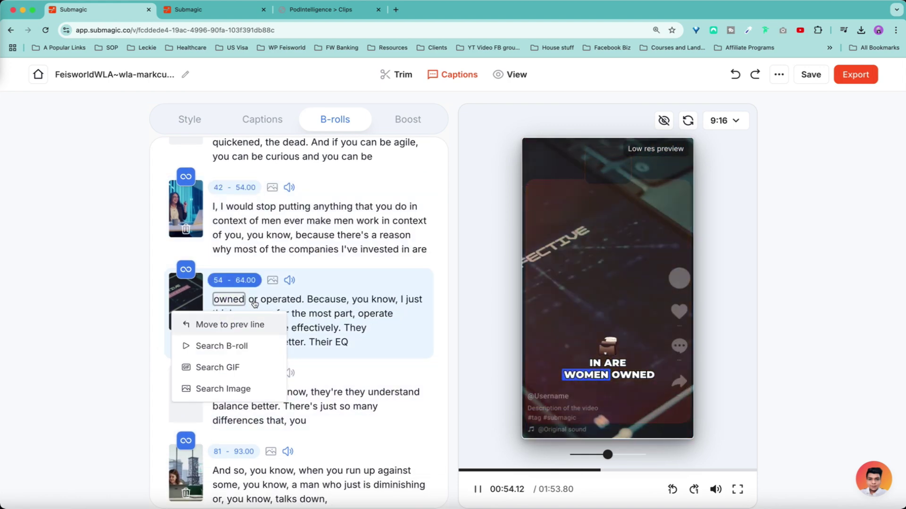
{"action": "left_click", "coordinate": [195, 300]}
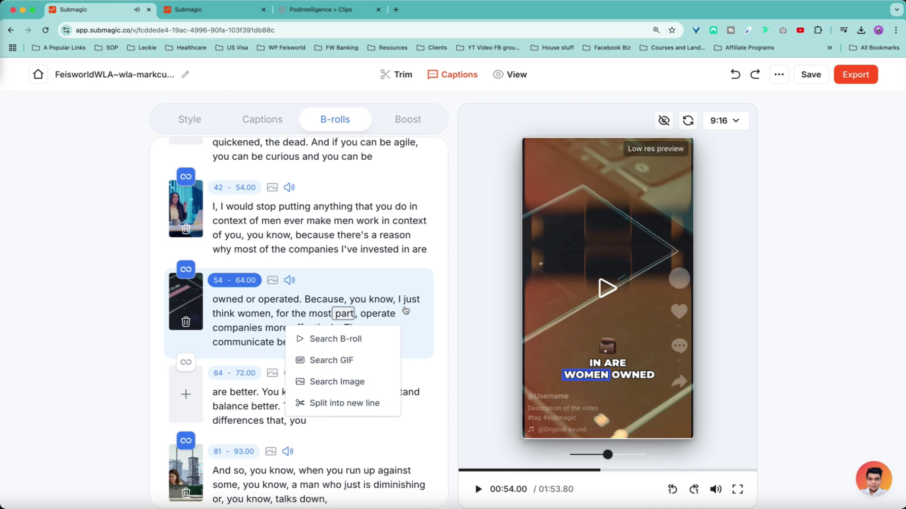
Delete the 54–64 B-roll and start a new B-roll on the word 'operated'
{"action": "left_click", "coordinate": [184, 324]}
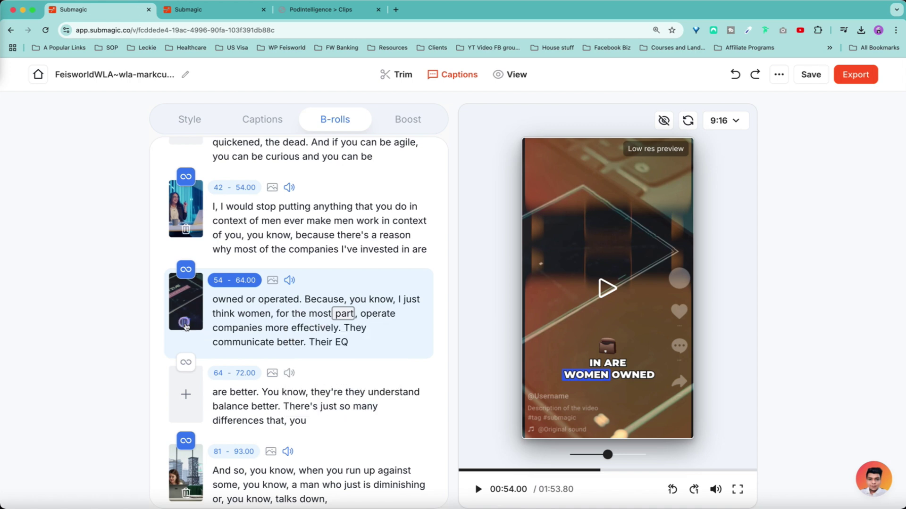
{"action": "left_click", "coordinate": [185, 324]}
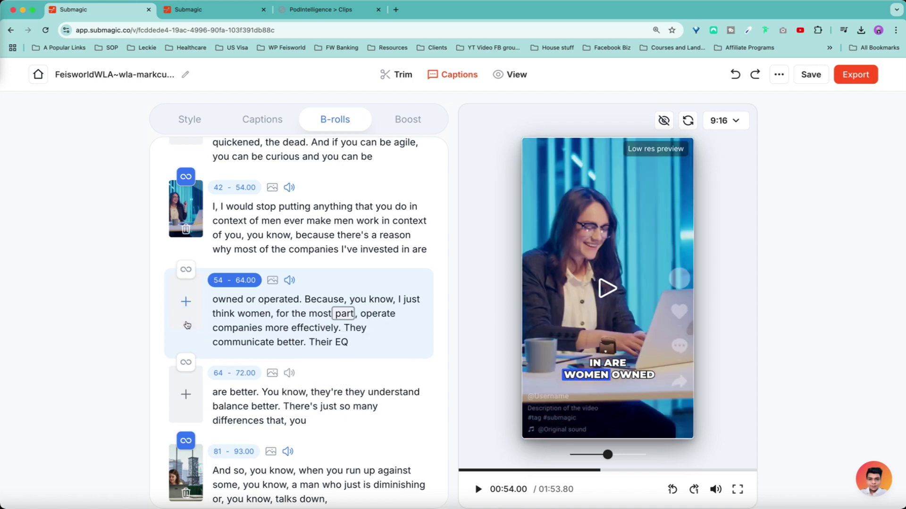
{"action": "left_click", "coordinate": [248, 300]}
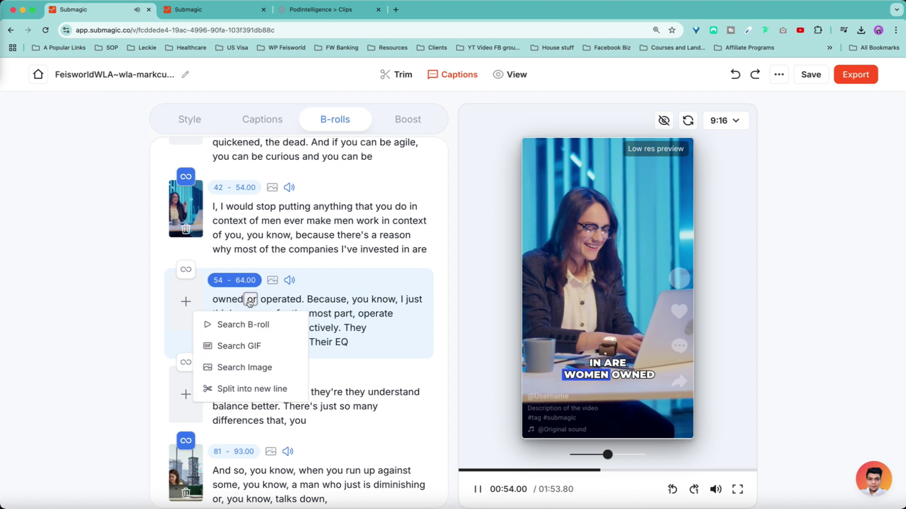
{"action": "left_click", "coordinate": [278, 300]}
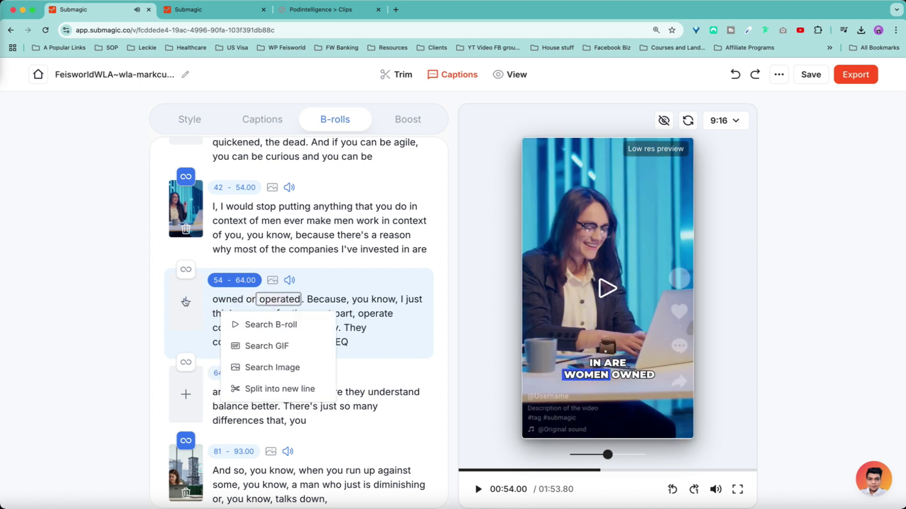
{"action": "left_click", "coordinate": [184, 304]}
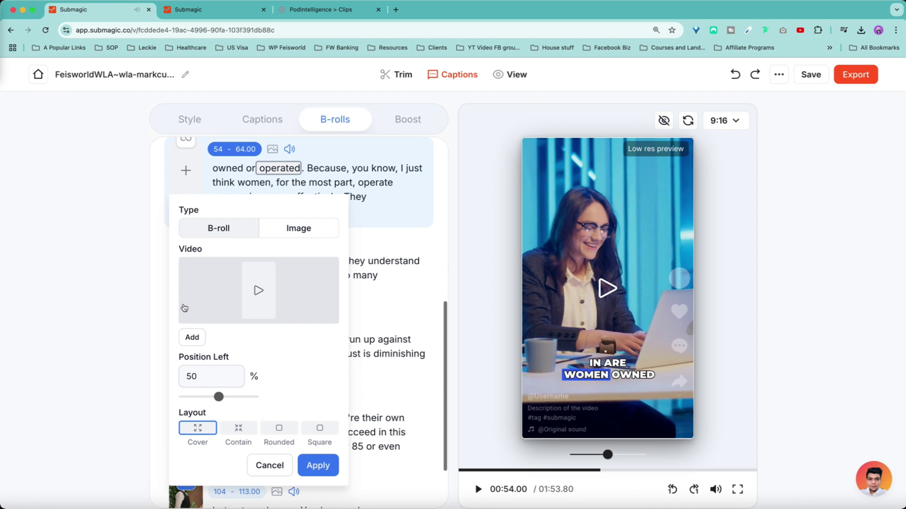
Browse the Free, Premium, Movies, My B-rolls and Saved results for 'effective communication'
{"action": "left_click", "coordinate": [258, 289]}
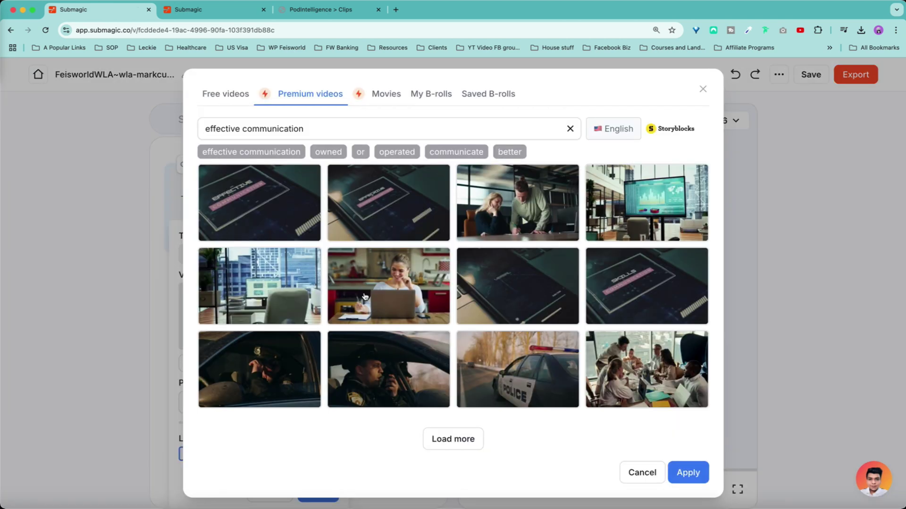
{"action": "left_click_drag", "start_coordinate": [323, 136], "coordinate": [184, 115]}
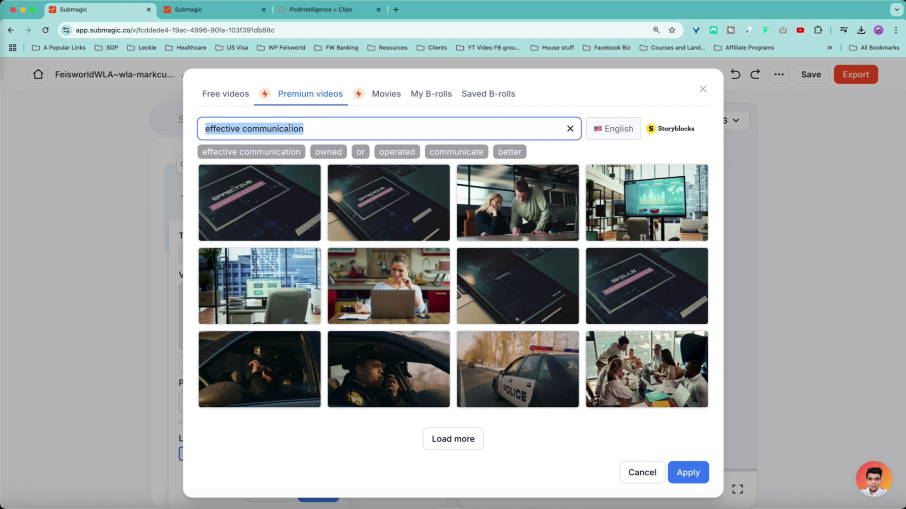
{"action": "left_click", "coordinate": [227, 94]}
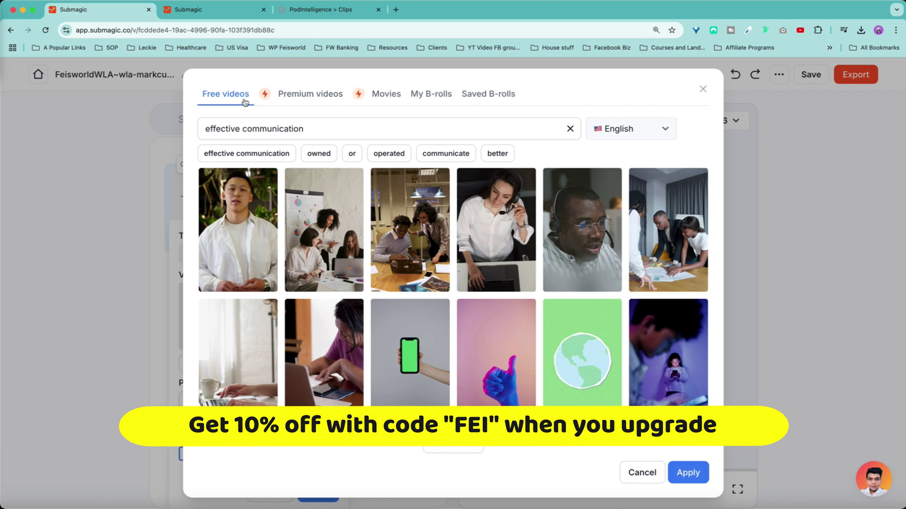
{"action": "left_click", "coordinate": [312, 96]}
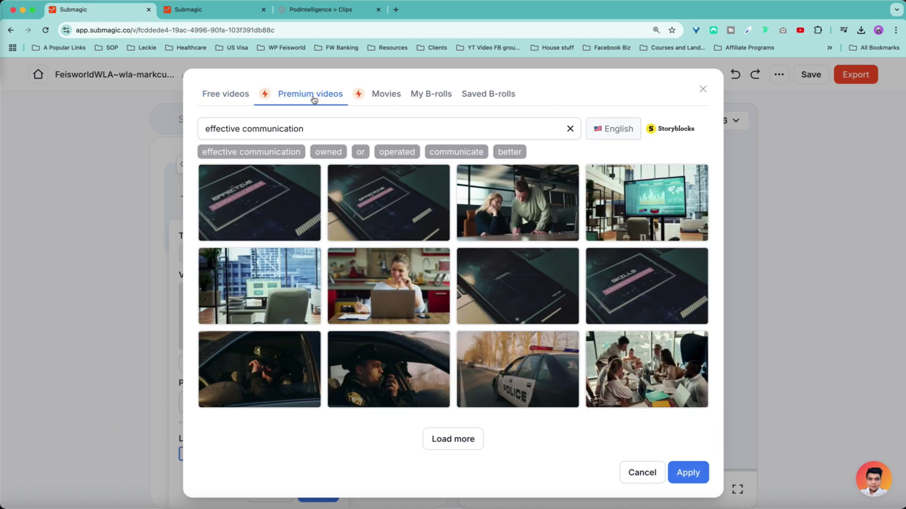
{"action": "left_click", "coordinate": [387, 100]}
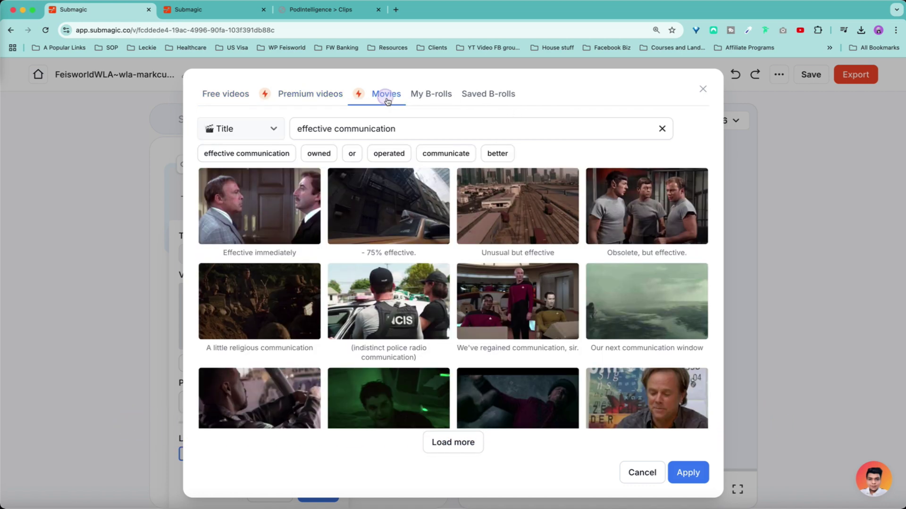
{"action": "left_click", "coordinate": [430, 97]}
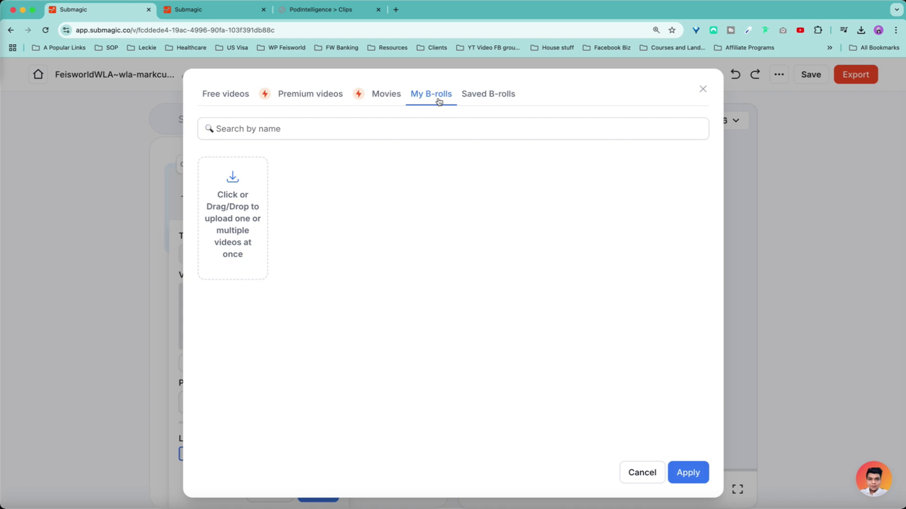
{"action": "left_click", "coordinate": [488, 101]}
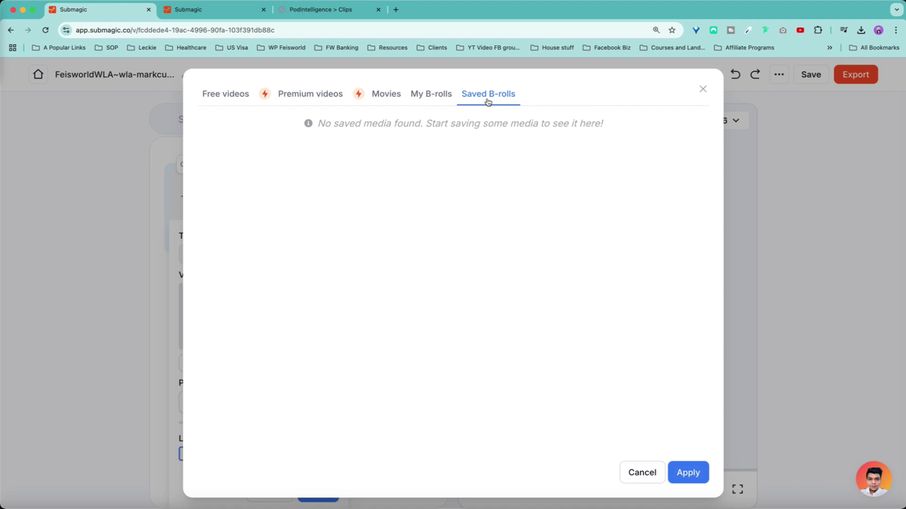
{"action": "left_click", "coordinate": [299, 93]}
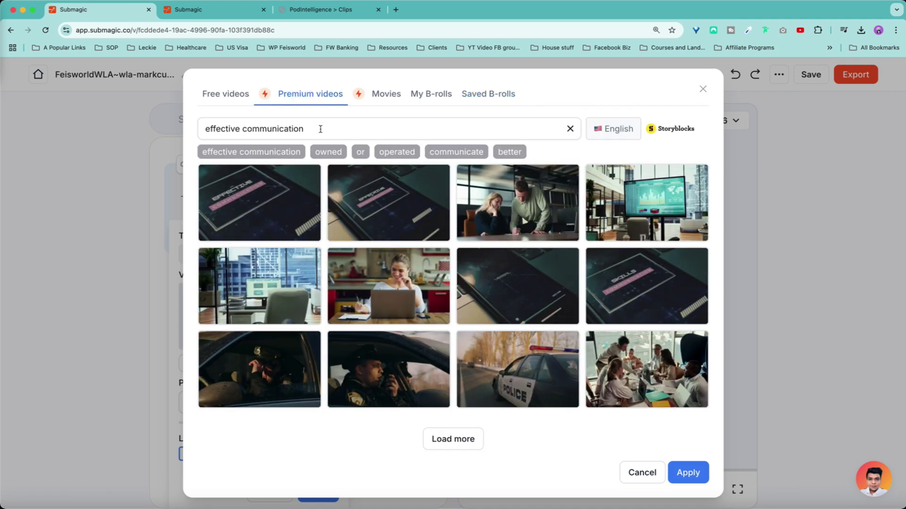
Apply the premium clip of a woman at a kitchen laptop as the B-roll
{"action": "double_click", "coordinate": [224, 131]}
{"action": "left_click", "coordinate": [406, 309]}
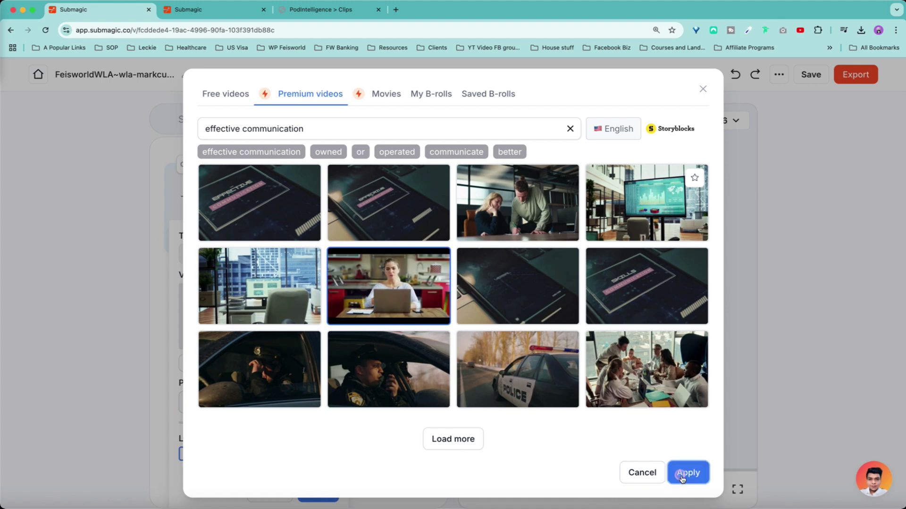
{"action": "left_click", "coordinate": [464, 444]}
{"action": "scroll", "coordinate": [449, 354], "scroll_direction": "down", "scroll_amount": 4}
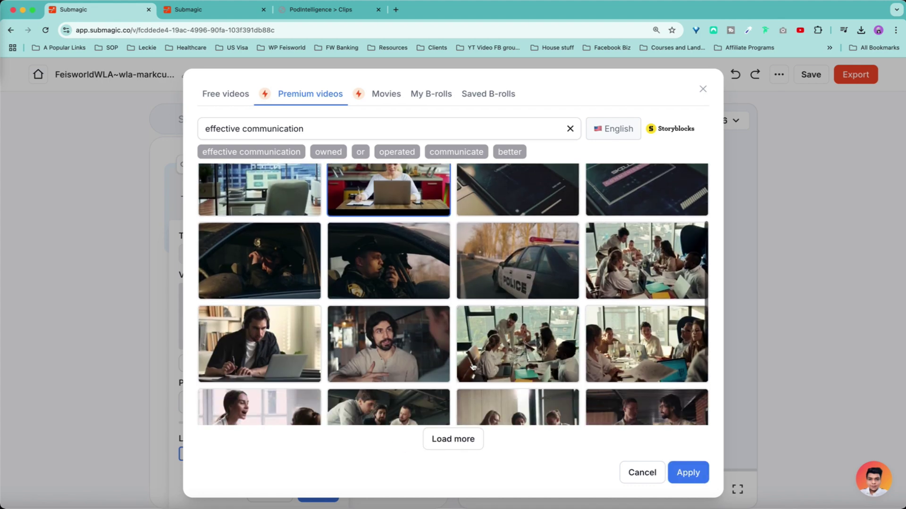
{"action": "scroll", "coordinate": [460, 319], "scroll_direction": "up", "scroll_amount": 4}
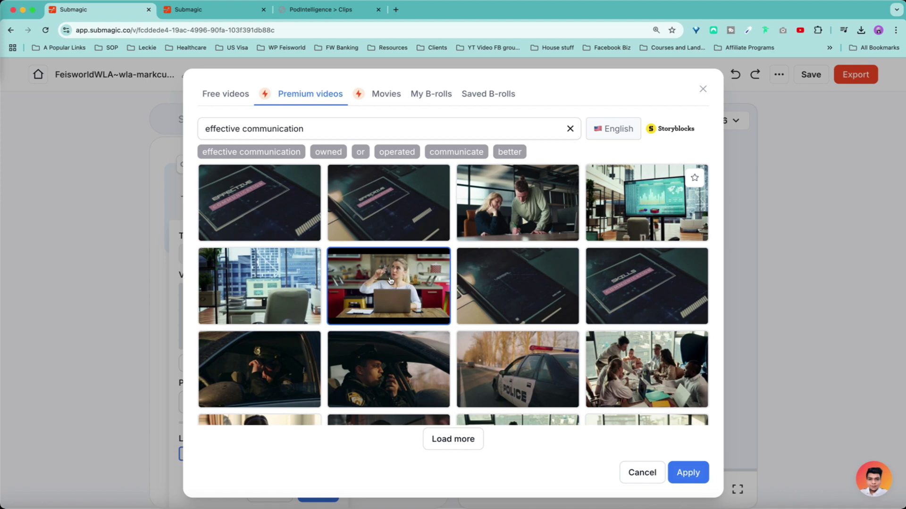
{"action": "left_click", "coordinate": [679, 469]}
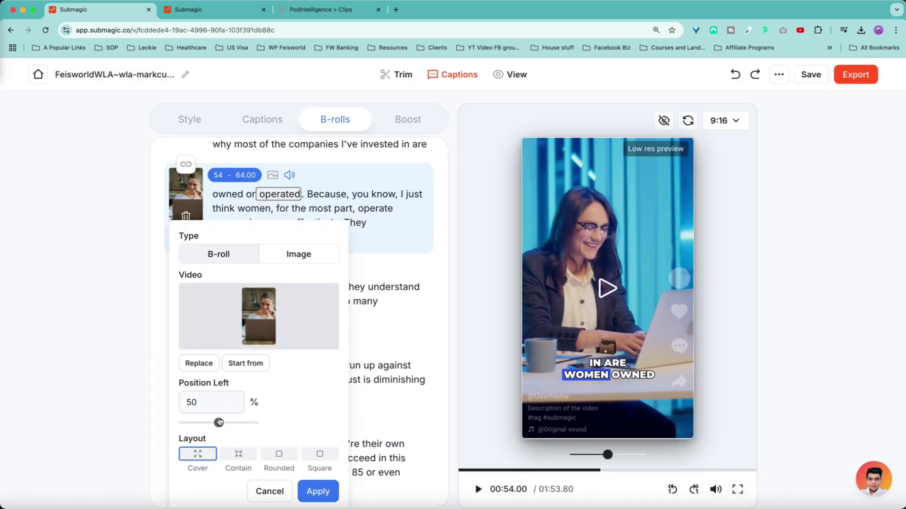
Frame the kitchen B-roll with Cover layout at 55% from the left, after testing Contain
{"action": "left_click_drag", "start_coordinate": [218, 421], "coordinate": [227, 425]}
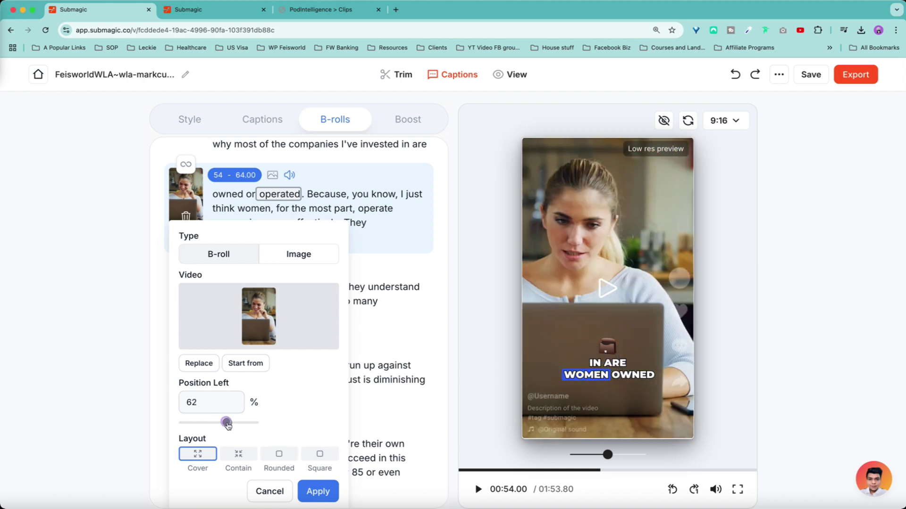
{"action": "left_click", "coordinate": [238, 456]}
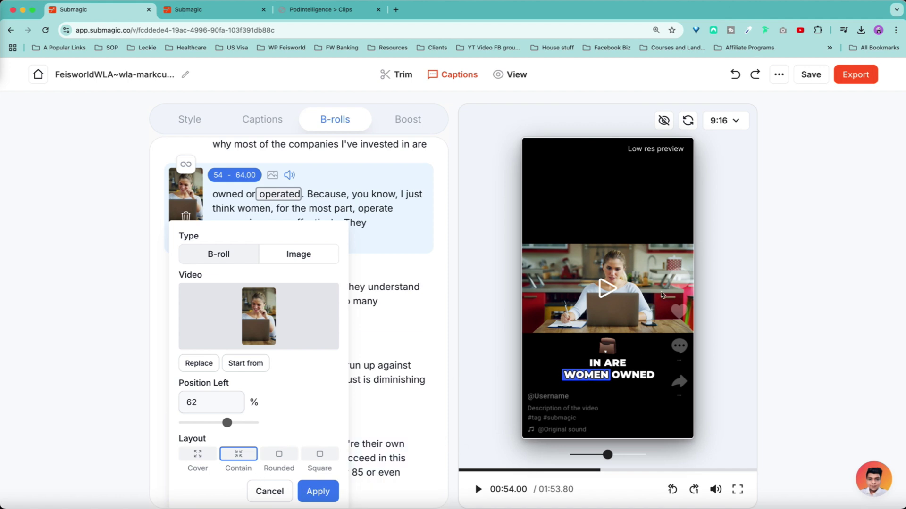
{"action": "left_click", "coordinate": [198, 455]}
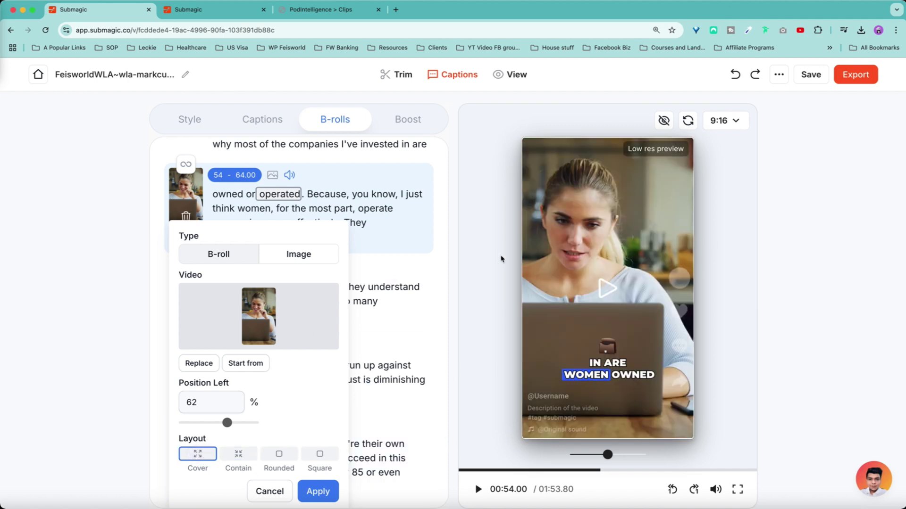
{"action": "left_click_drag", "start_coordinate": [227, 423], "coordinate": [222, 422]}
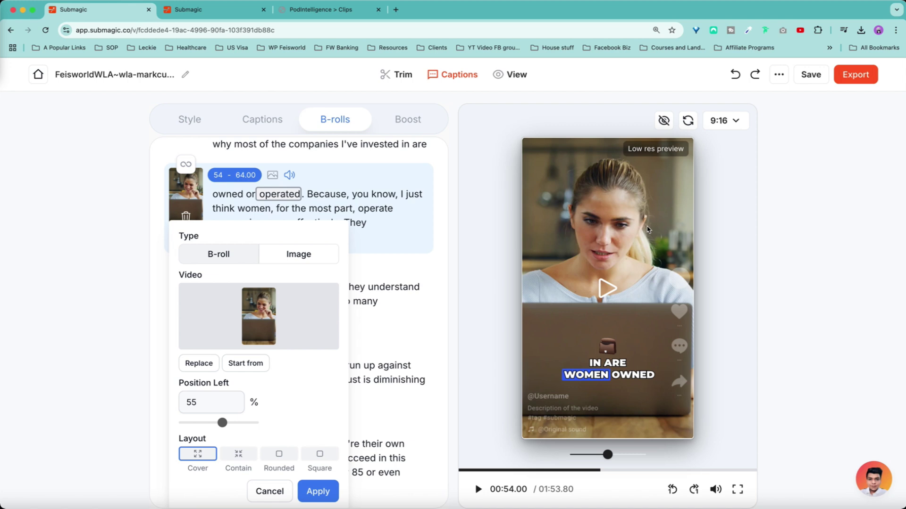
{"action": "left_click", "coordinate": [315, 493]}
Set the Retro Filter transition on the 42–54 s segment's B-roll clip
{"action": "scroll", "coordinate": [186, 394], "scroll_direction": "down", "scroll_amount": 2}
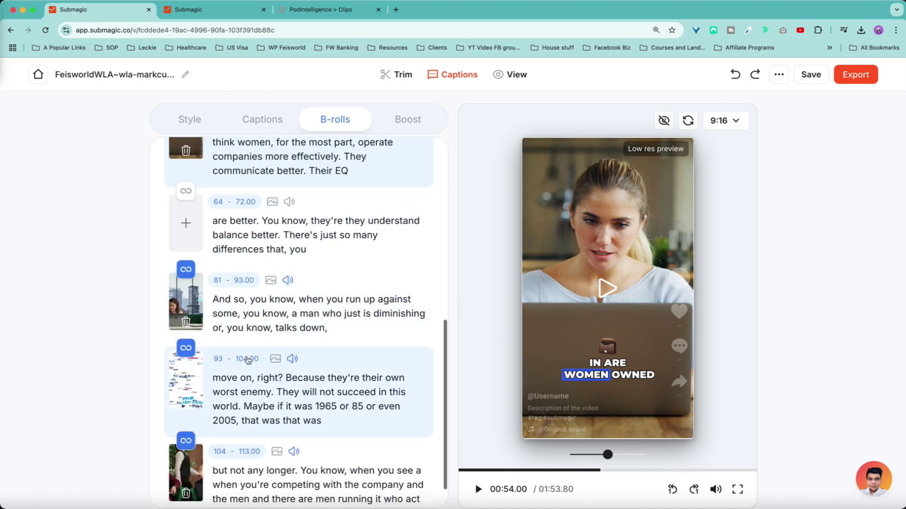
{"action": "scroll", "coordinate": [186, 394], "scroll_direction": "down", "scroll_amount": 1}
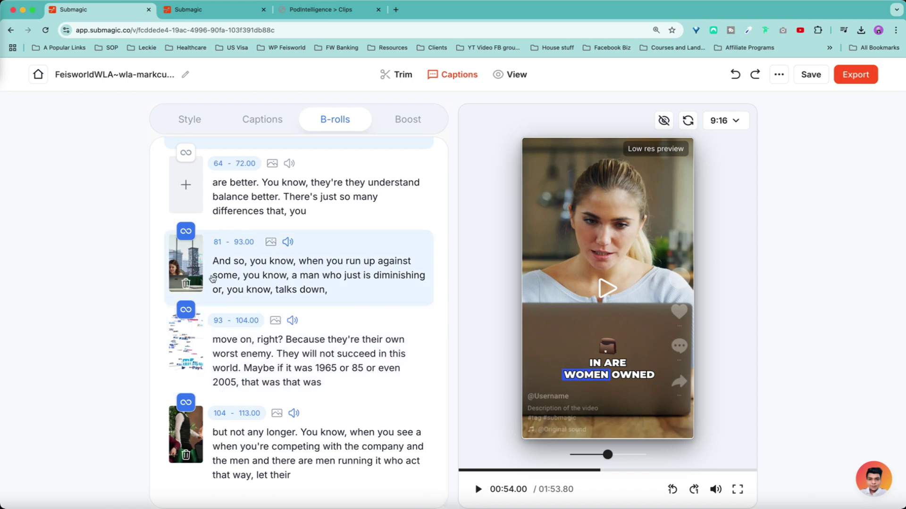
{"action": "scroll", "coordinate": [222, 289], "scroll_direction": "up", "scroll_amount": 3}
{"action": "scroll", "coordinate": [223, 288], "scroll_direction": "up", "scroll_amount": 3}
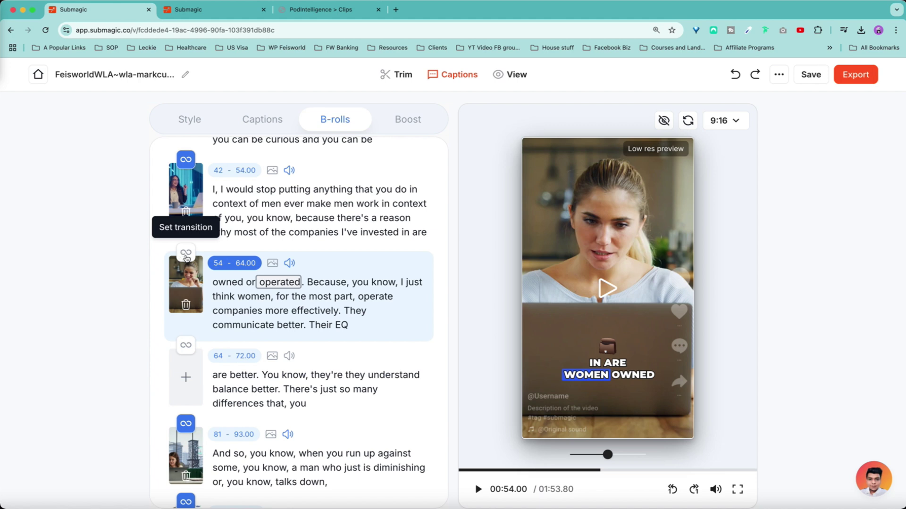
{"action": "left_click", "coordinate": [187, 257]}
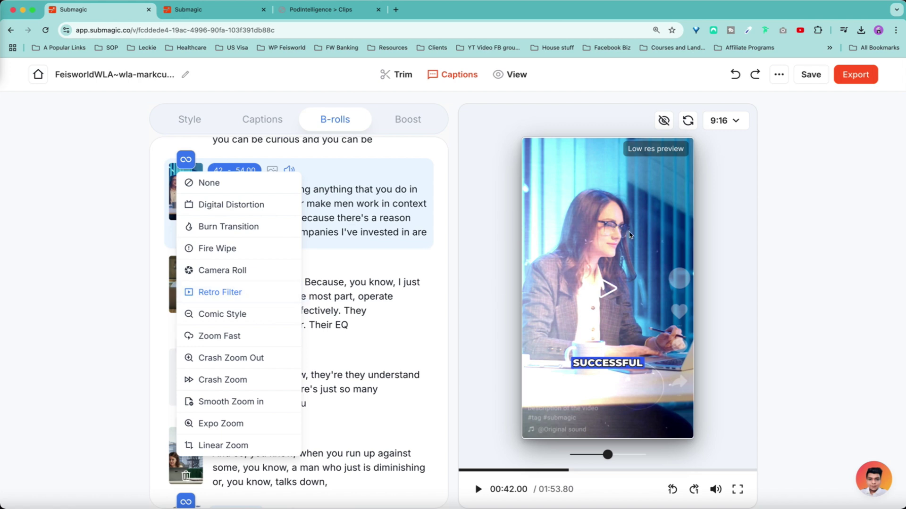
{"action": "left_click", "coordinate": [454, 247]}
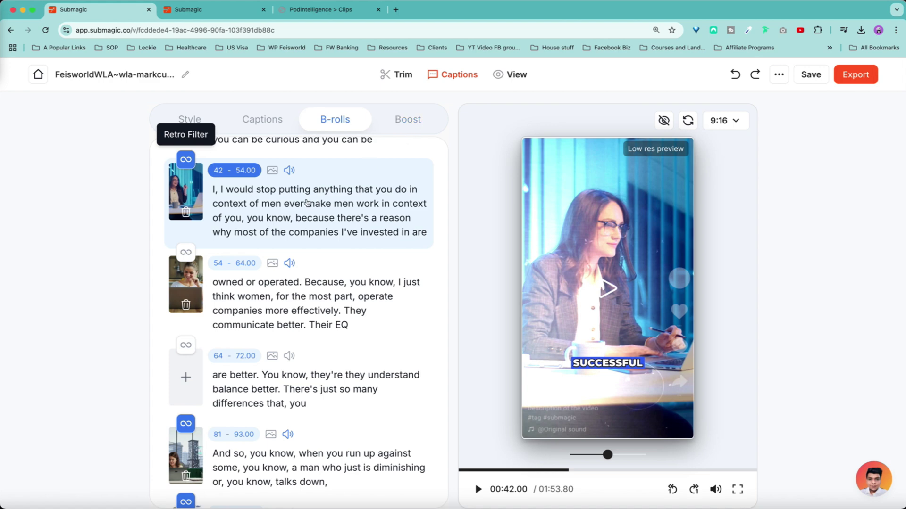
{"action": "scroll", "coordinate": [276, 246], "scroll_direction": "up", "scroll_amount": 2}
{"action": "left_click", "coordinate": [272, 241]}
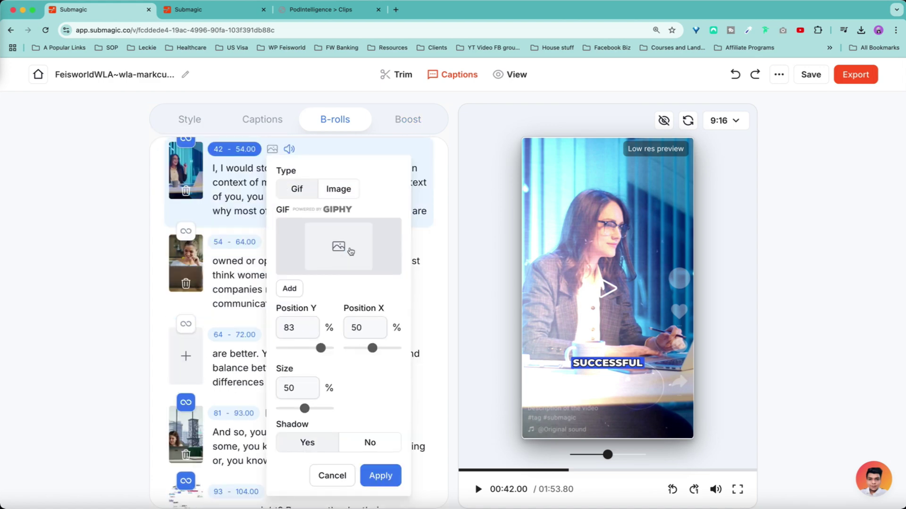
{"action": "left_click", "coordinate": [354, 249]}
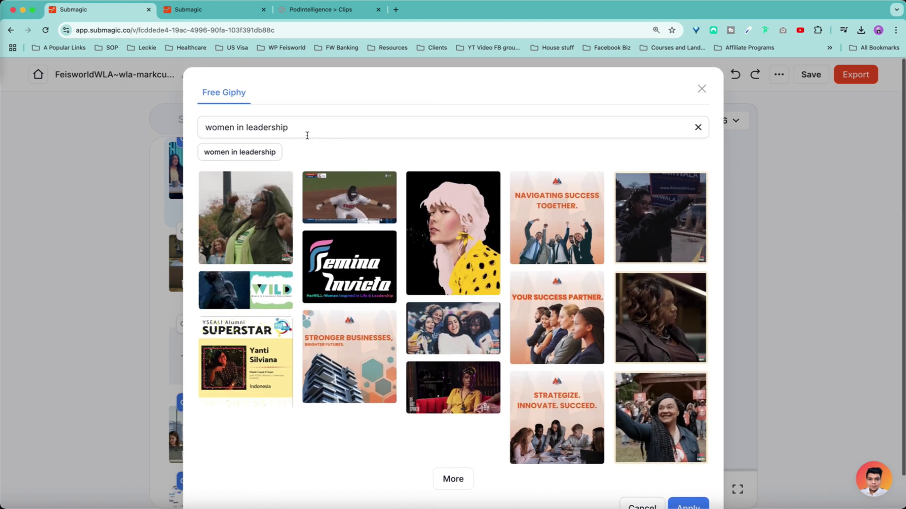
{"action": "left_click_drag", "start_coordinate": [305, 134], "coordinate": [170, 184]}
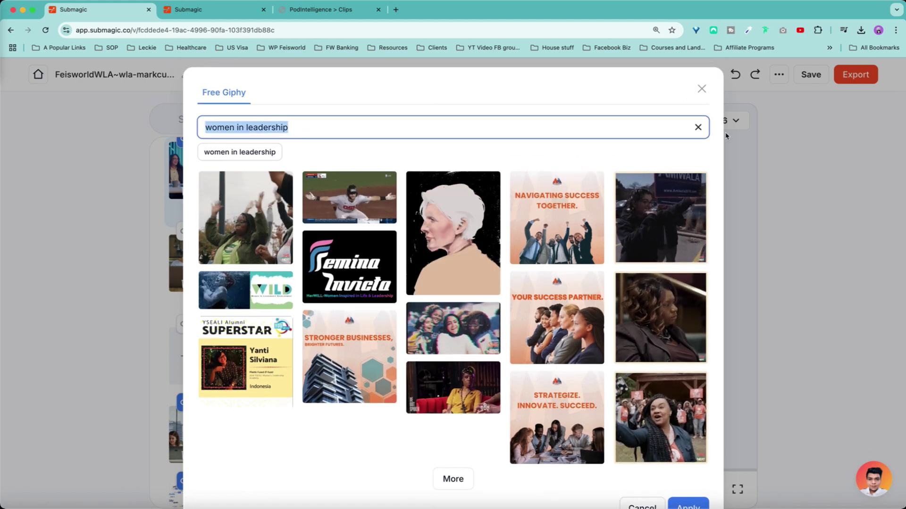
{"action": "left_click", "coordinate": [702, 90]}
In Boost, regenerate the hook title to 'Why men fail in business while women thrive' and review the AI description
{"action": "left_click", "coordinate": [415, 127]}
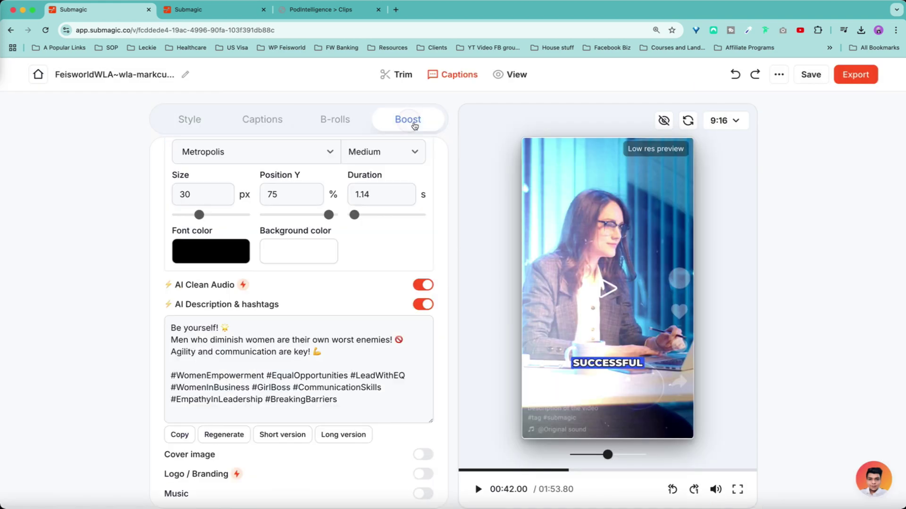
{"action": "scroll", "coordinate": [369, 295], "scroll_direction": "up", "scroll_amount": 6}
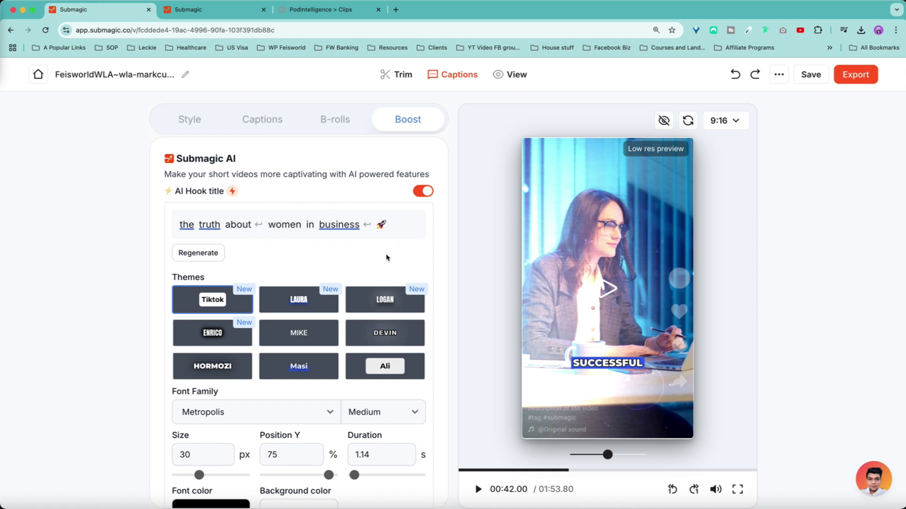
{"action": "scroll", "coordinate": [269, 229], "scroll_direction": "down", "scroll_amount": 1}
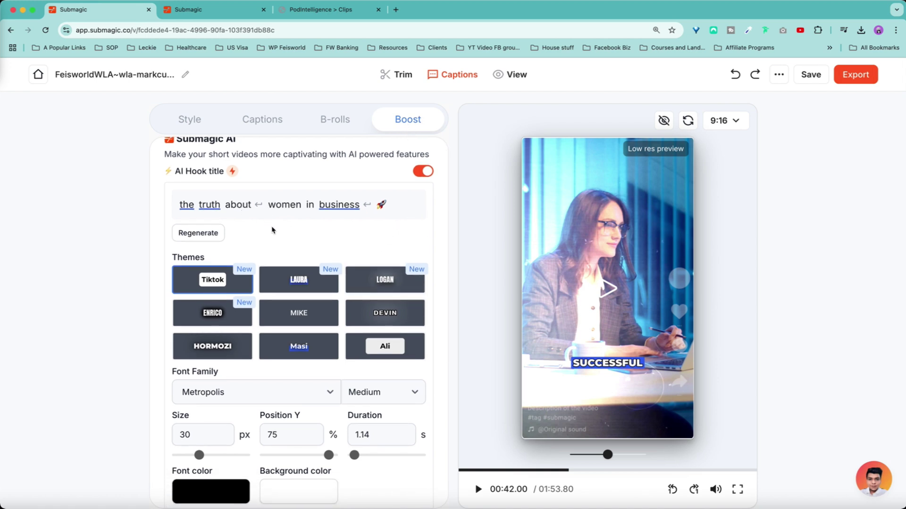
{"action": "left_click", "coordinate": [205, 234]}
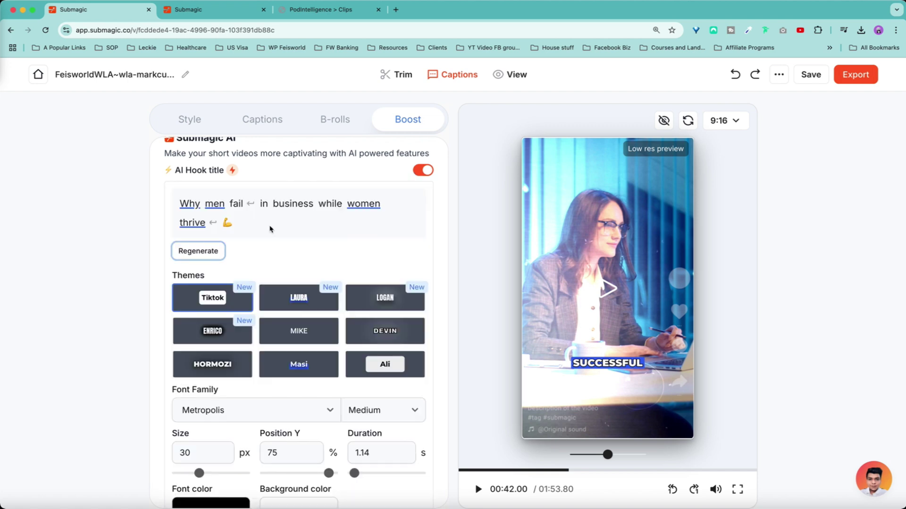
{"action": "scroll", "coordinate": [279, 222], "scroll_direction": "down", "scroll_amount": 2}
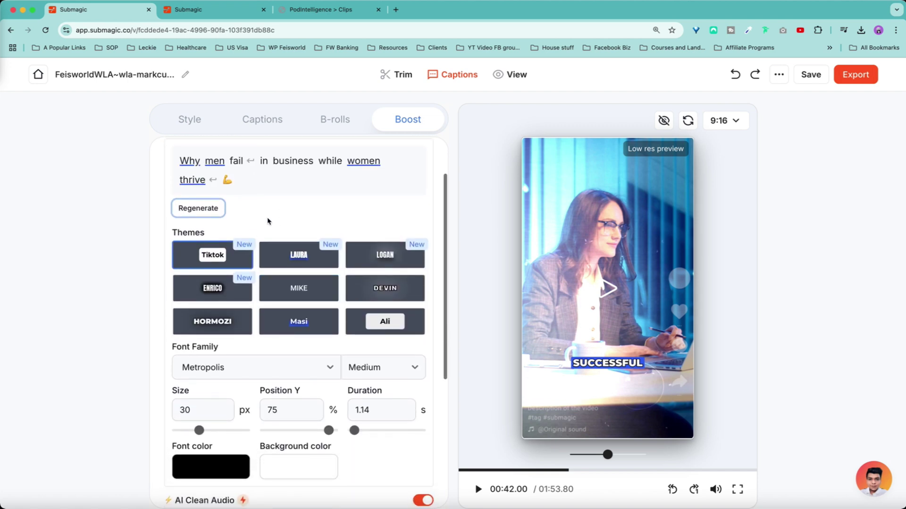
{"action": "scroll", "coordinate": [189, 259], "scroll_direction": "down", "scroll_amount": 1}
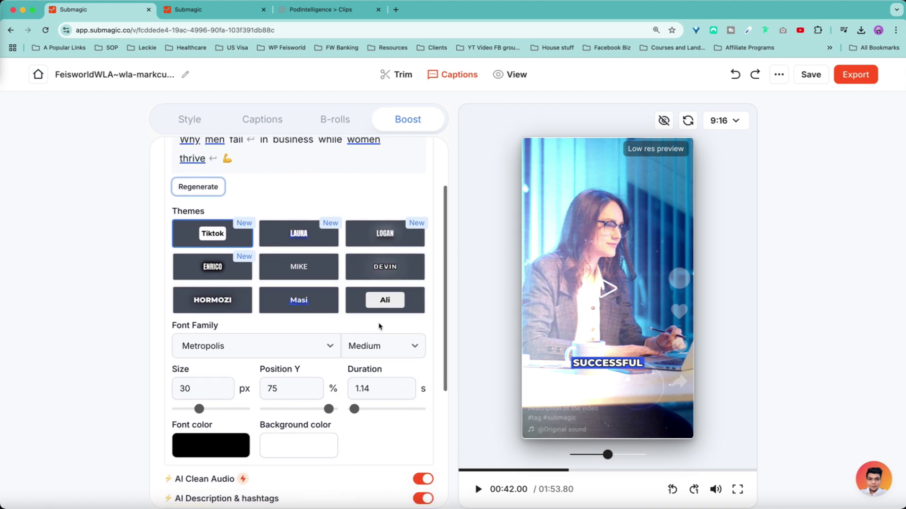
{"action": "scroll", "coordinate": [262, 270], "scroll_direction": "down", "scroll_amount": 3}
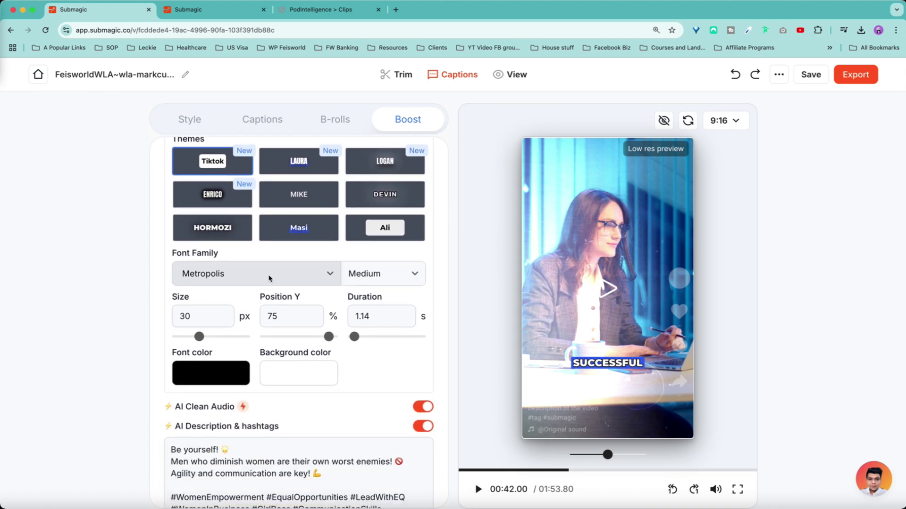
{"action": "scroll", "coordinate": [287, 273], "scroll_direction": "down", "scroll_amount": 2}
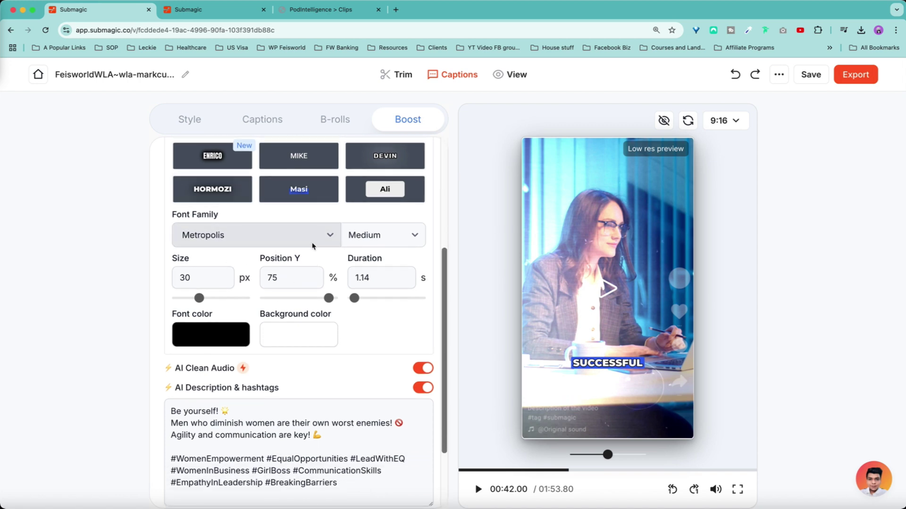
{"action": "scroll", "coordinate": [279, 276], "scroll_direction": "down", "scroll_amount": 5}
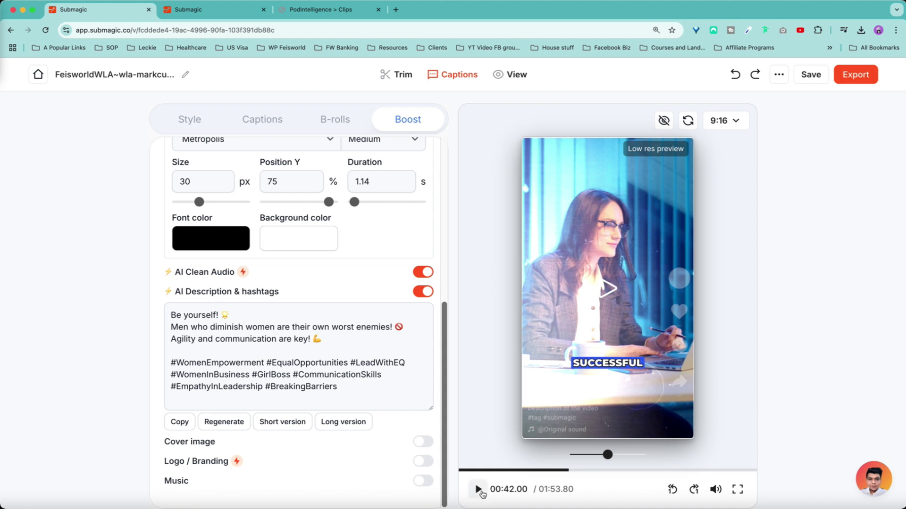
{"action": "scroll", "coordinate": [283, 330], "scroll_direction": "up", "scroll_amount": 1}
{"action": "scroll", "coordinate": [226, 278], "scroll_direction": "down", "scroll_amount": 1}
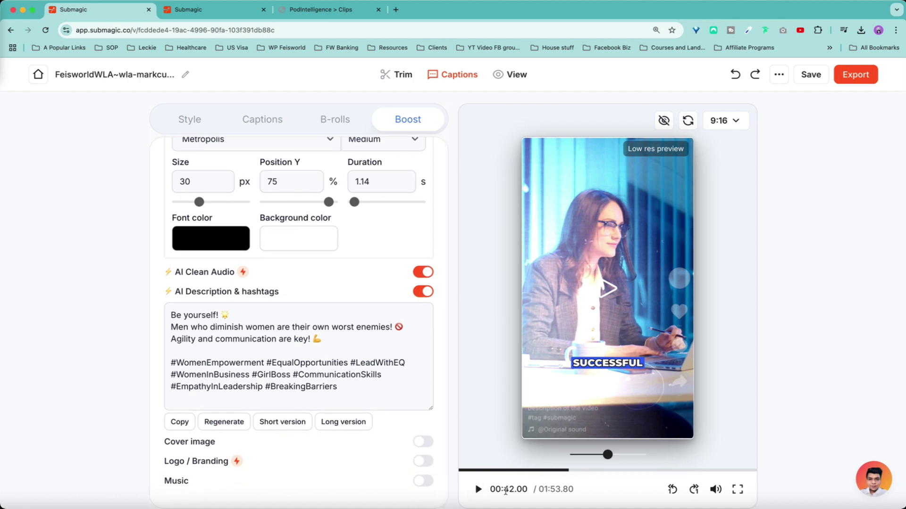
{"action": "left_click", "coordinate": [478, 489]}
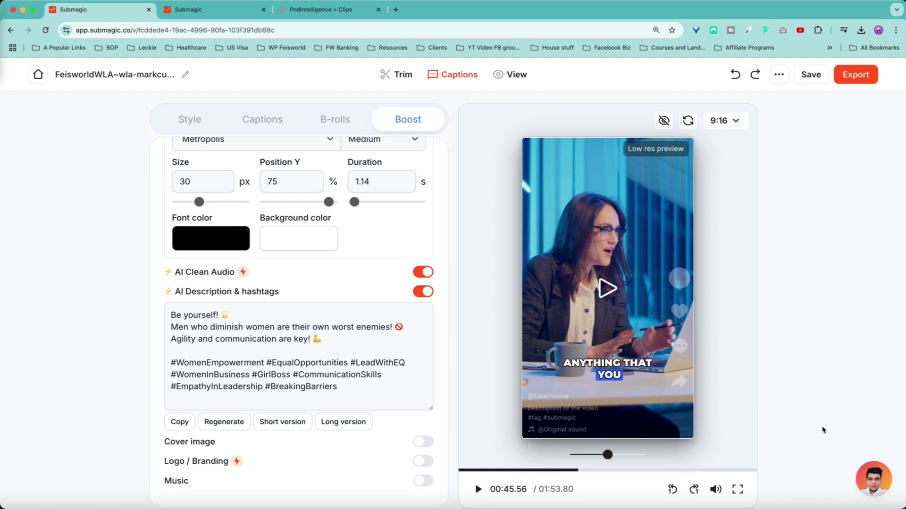
{"action": "mouse_move", "coordinate": [241, 273]}
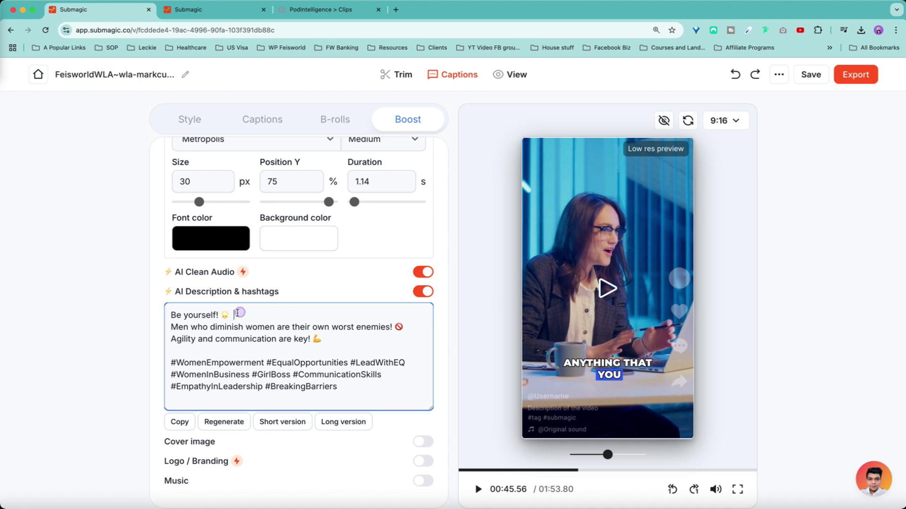
{"action": "left_click_drag", "start_coordinate": [239, 314], "coordinate": [152, 315]}
{"action": "left_click", "coordinate": [244, 328]}
{"action": "left_click_drag", "start_coordinate": [339, 341], "coordinate": [166, 311]}
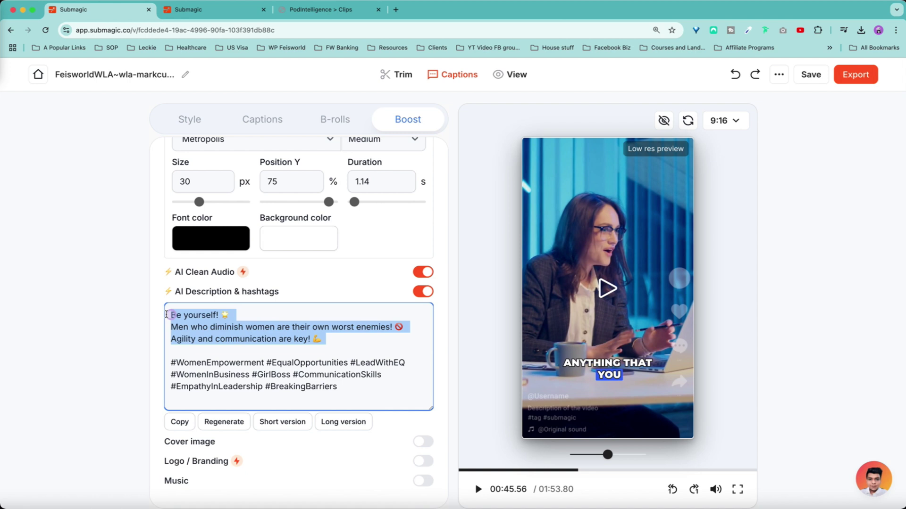
{"action": "left_click", "coordinate": [368, 339]}
Enable a cover image, search free images for 'women leadership', then close without choosing
{"action": "left_click", "coordinate": [422, 442]}
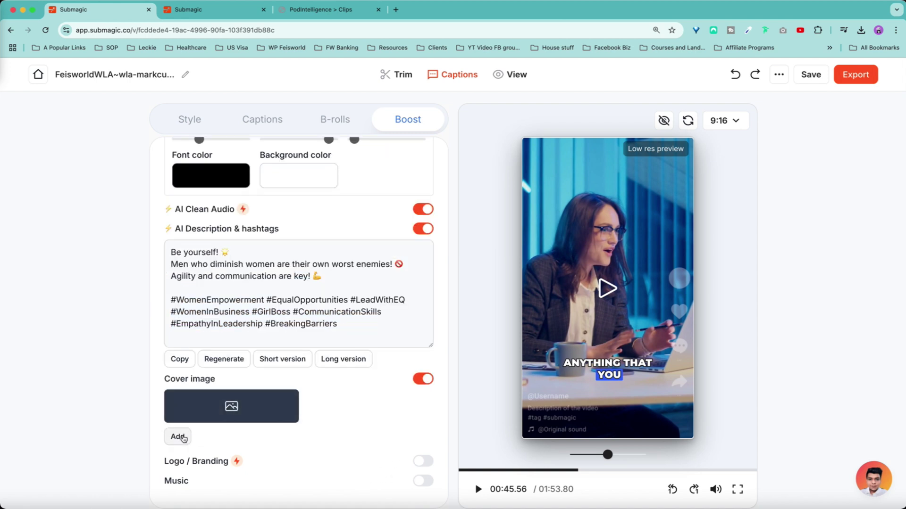
{"action": "left_click", "coordinate": [239, 415]}
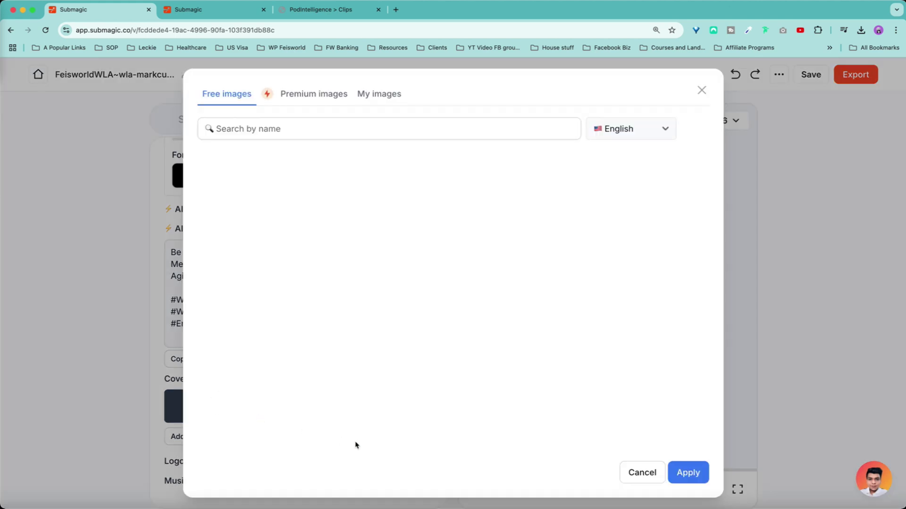
{"action": "left_click", "coordinate": [251, 127]}
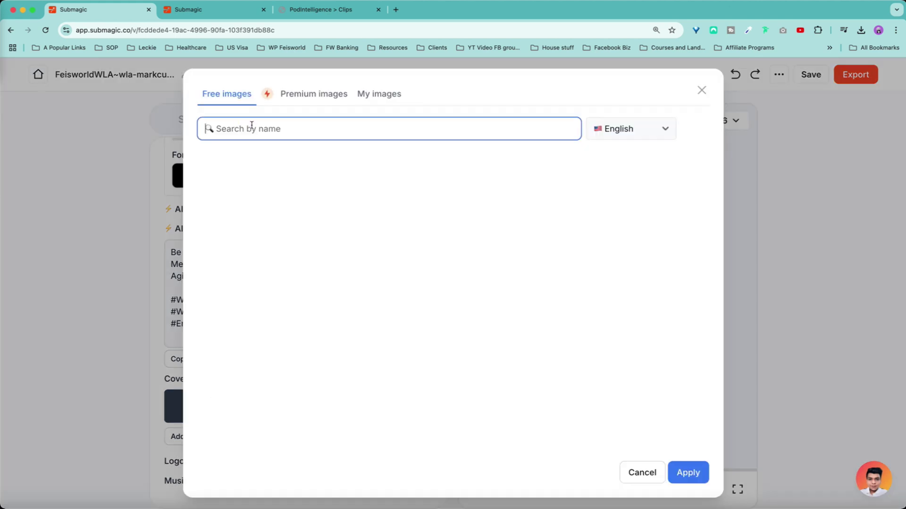
{"action": "type", "text": "women leadership"}
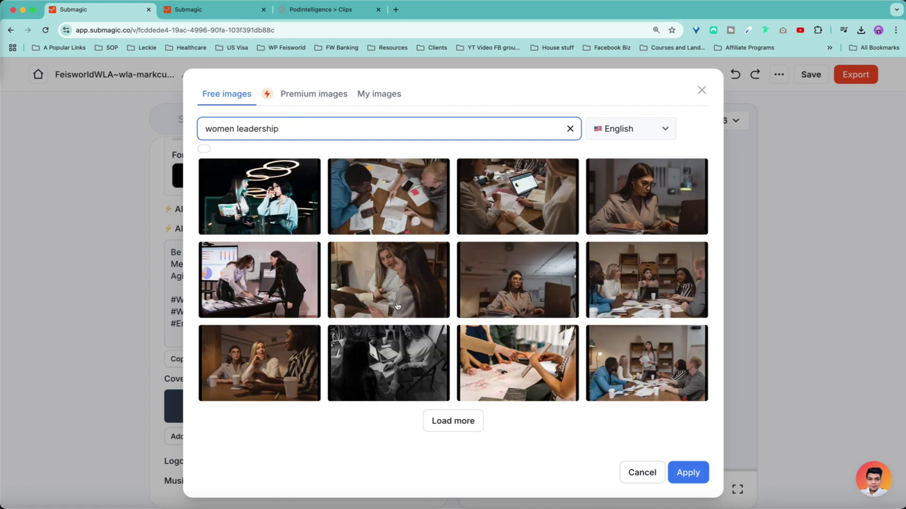
{"action": "left_click", "coordinate": [458, 420]}
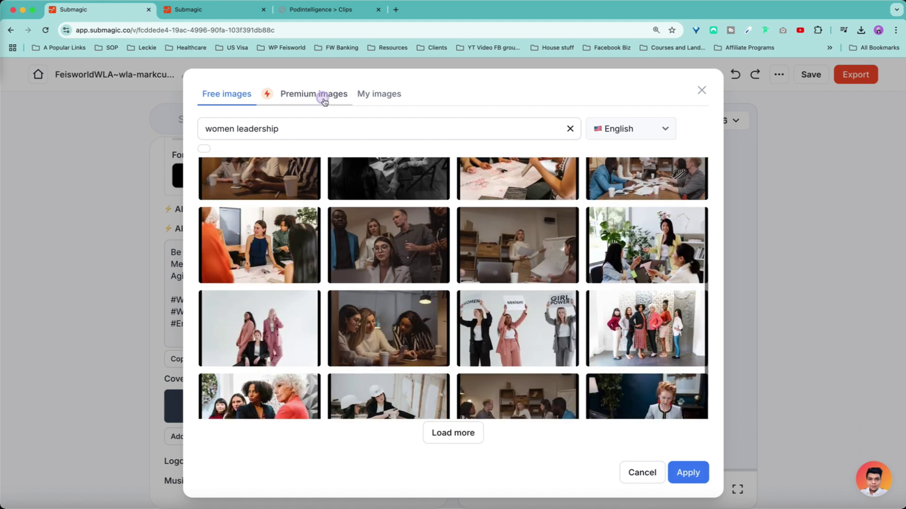
{"action": "key", "text": "Escape"}
Add the 2:26 Premium Lofi music track and set its volume to 15%
{"action": "left_click", "coordinate": [254, 464]}
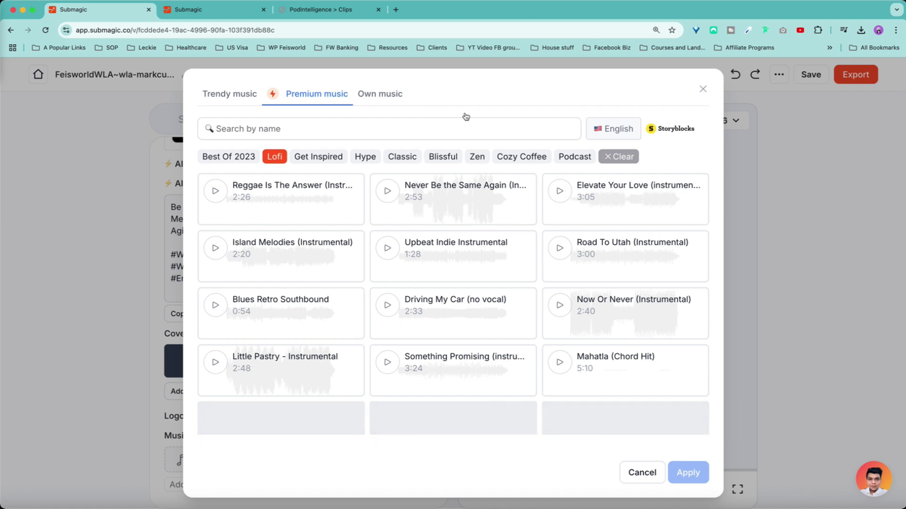
{"action": "left_click", "coordinate": [182, 444]}
{"action": "left_click", "coordinate": [183, 440]}
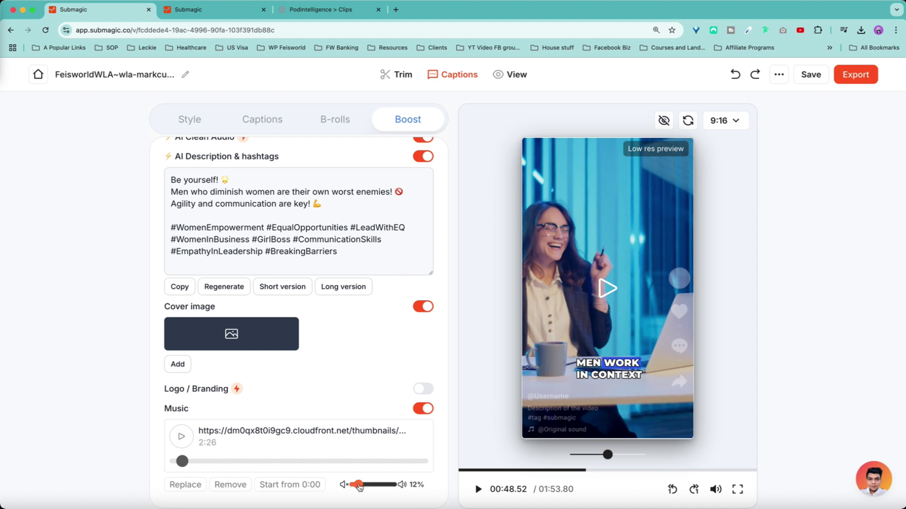
{"action": "left_click", "coordinate": [359, 486]}
{"action": "left_click_drag", "start_coordinate": [360, 486], "coordinate": [360, 486]}
{"action": "left_click", "coordinate": [779, 76]}
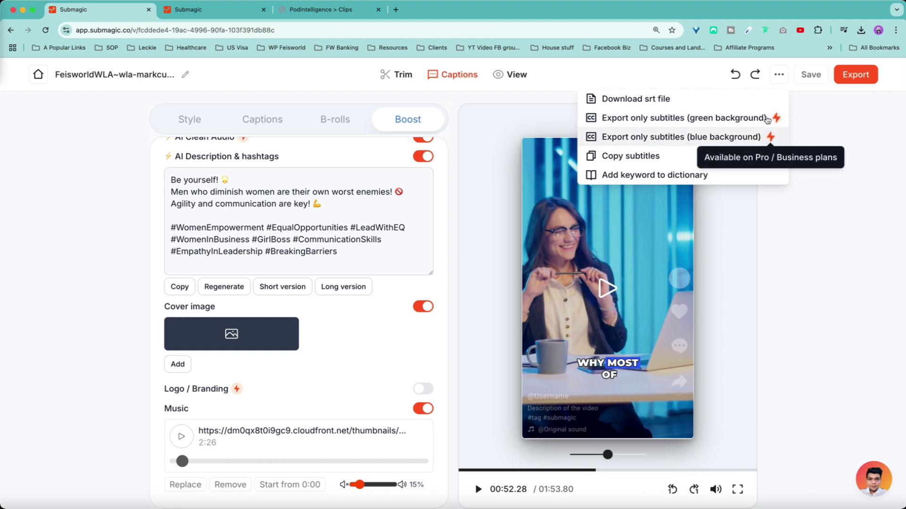
Export the video at Standard 1080p quality and 25 fps
{"action": "mouse_move", "coordinate": [770, 136]}
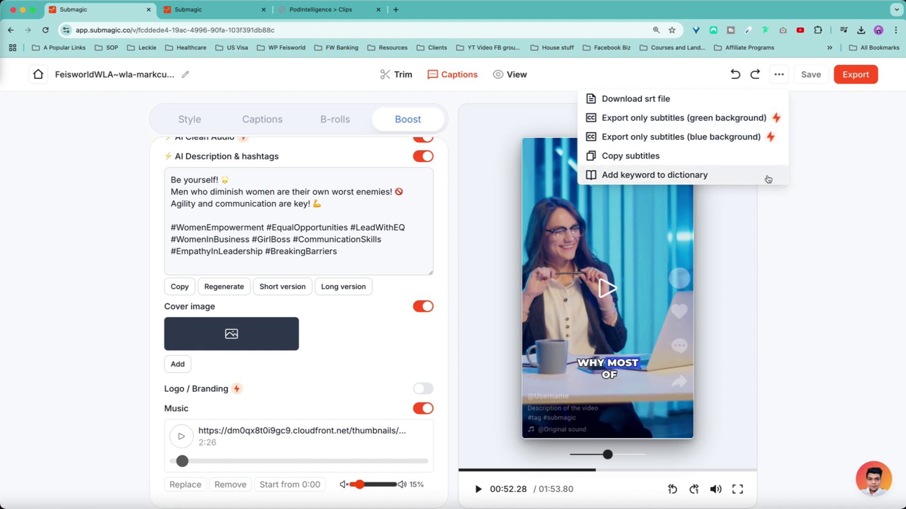
{"action": "left_click", "coordinate": [862, 161]}
{"action": "left_click", "coordinate": [855, 74]}
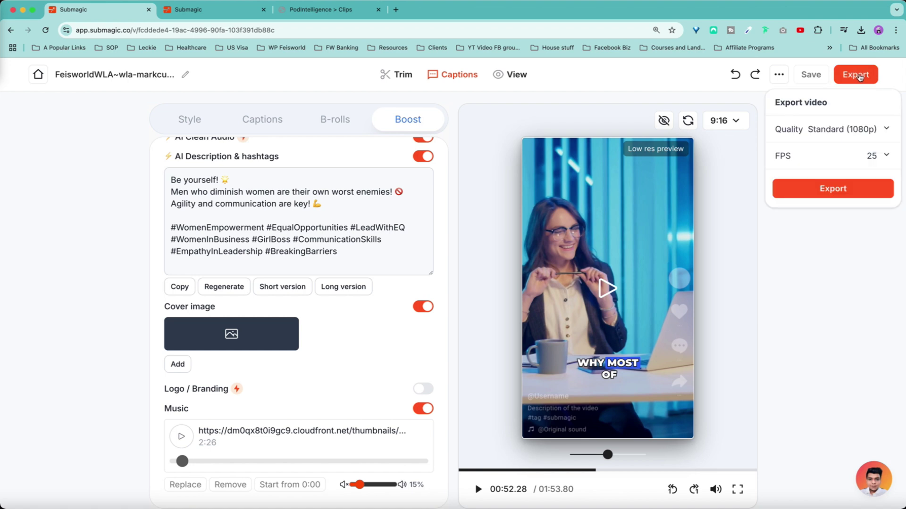
{"action": "left_click", "coordinate": [881, 130]}
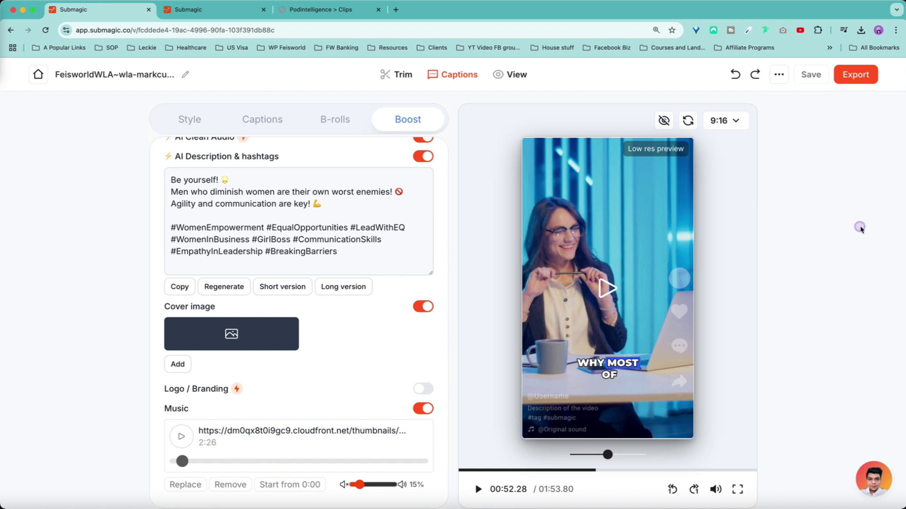
{"action": "left_click", "coordinate": [885, 156]}
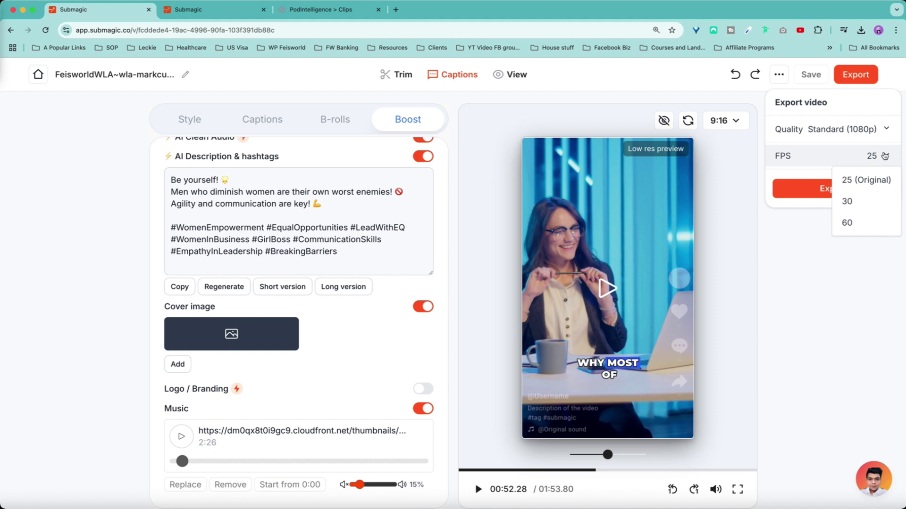
{"action": "left_click", "coordinate": [879, 103]}
{"action": "left_click", "coordinate": [850, 194]}
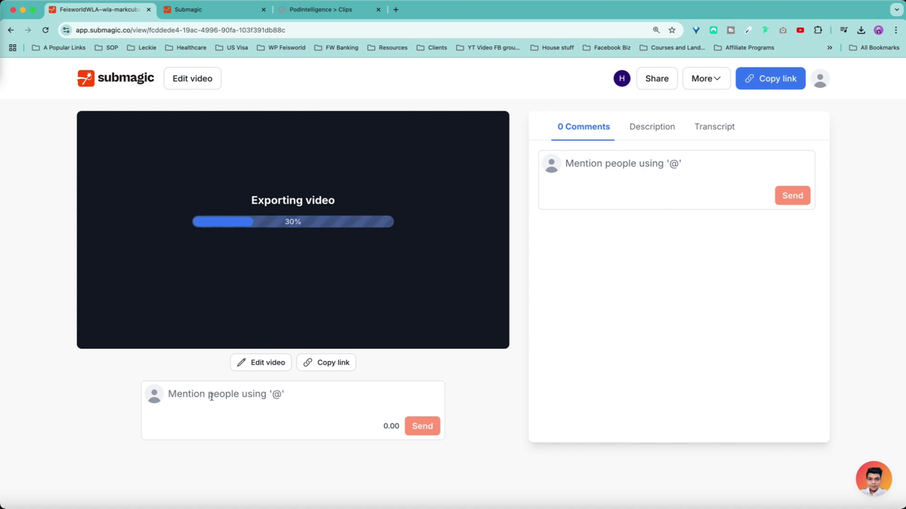
Review the generated description and transcript, then open the support chat
{"action": "left_click", "coordinate": [229, 393]}
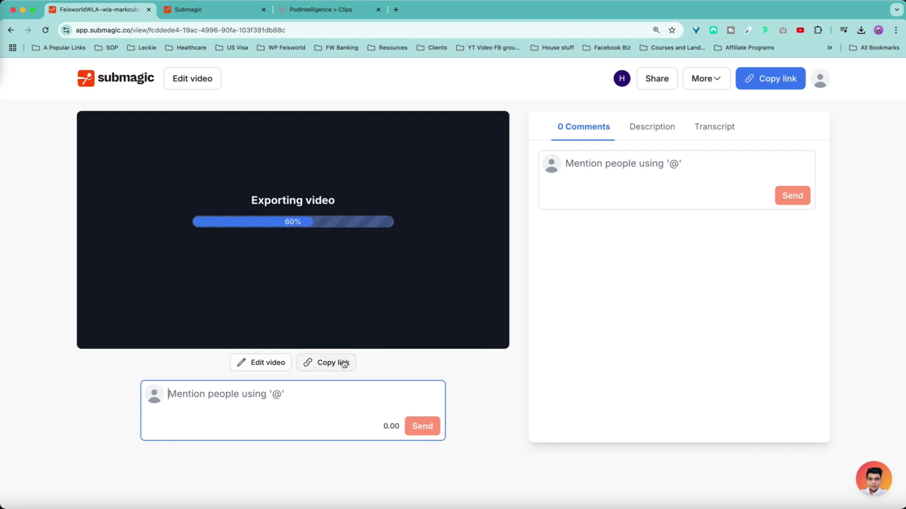
{"action": "left_click", "coordinate": [664, 131]}
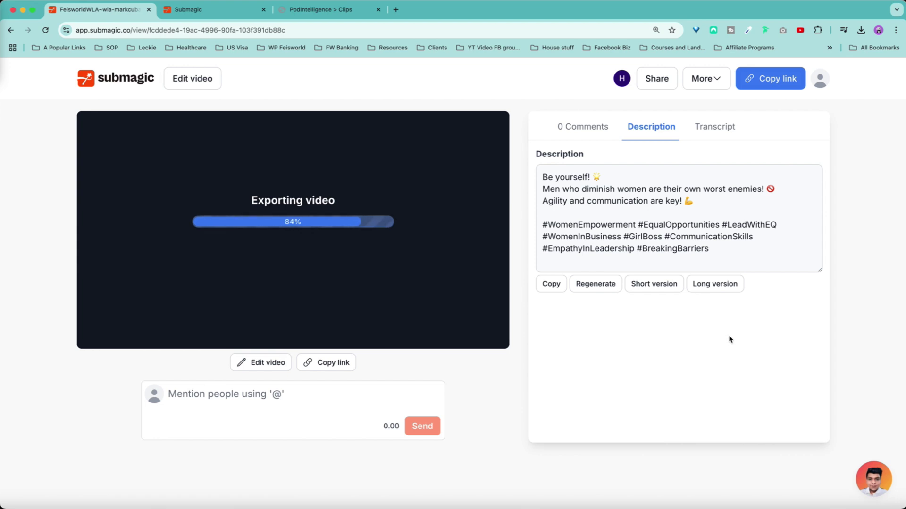
{"action": "left_click", "coordinate": [730, 131]}
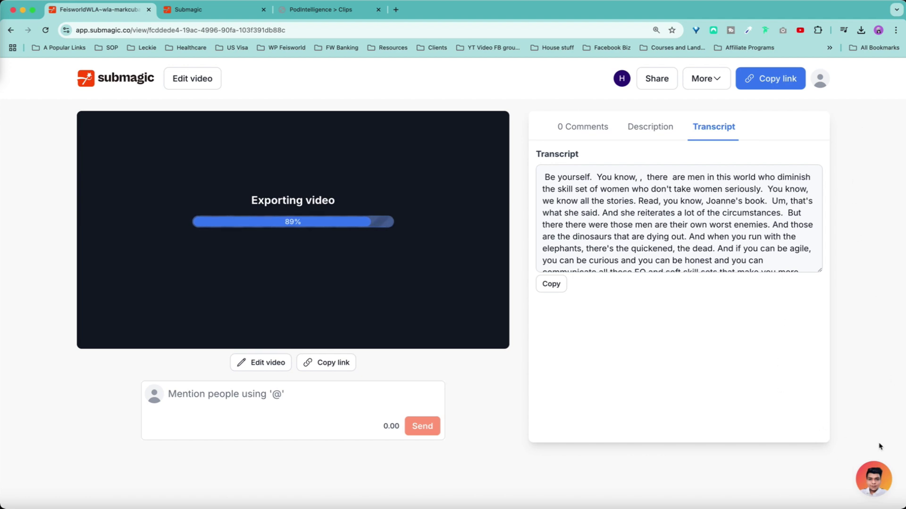
{"action": "left_click", "coordinate": [877, 488]}
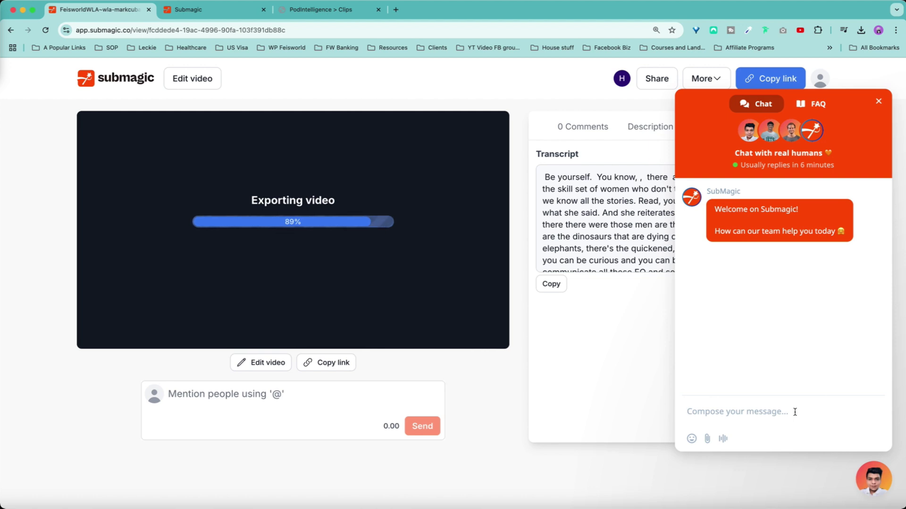
Find the supported languages FAQ via 'language', open its full list in a new tab, then close help
{"action": "left_click", "coordinate": [815, 103]}
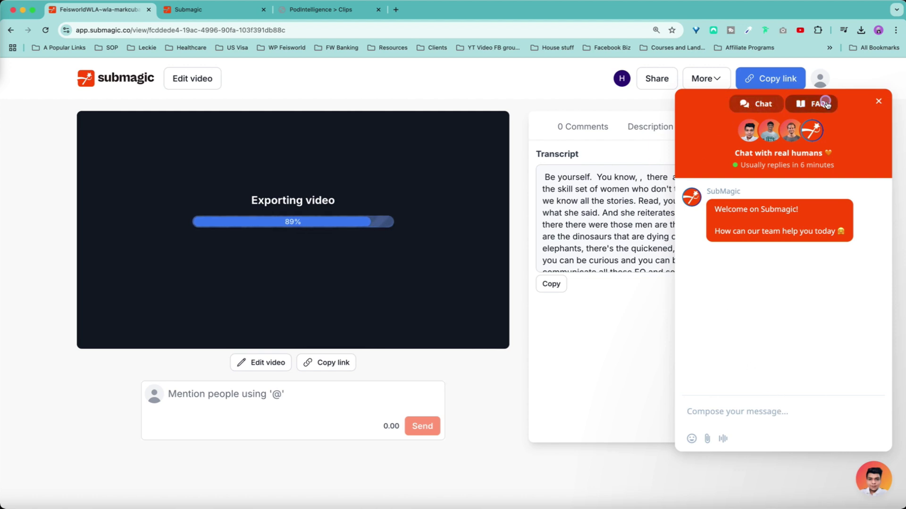
{"action": "scroll", "coordinate": [806, 236], "scroll_direction": "down", "scroll_amount": 6}
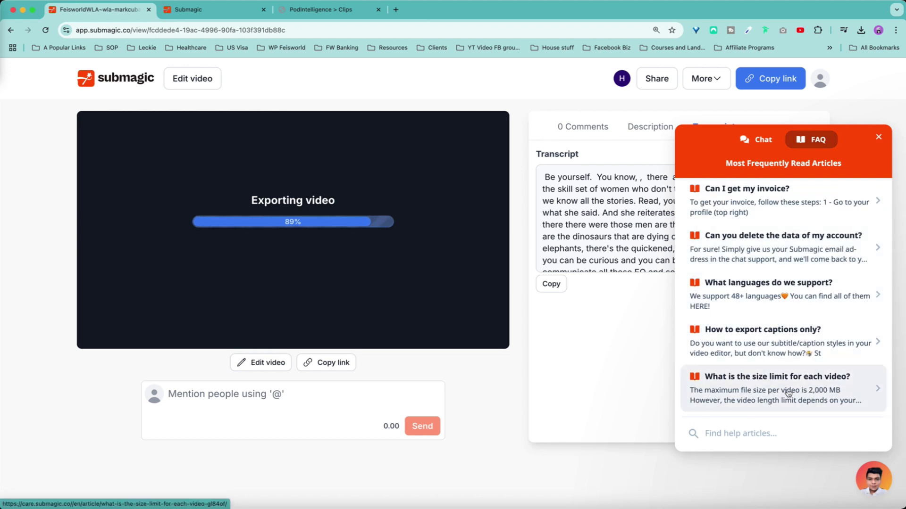
{"action": "type", "text": "language"}
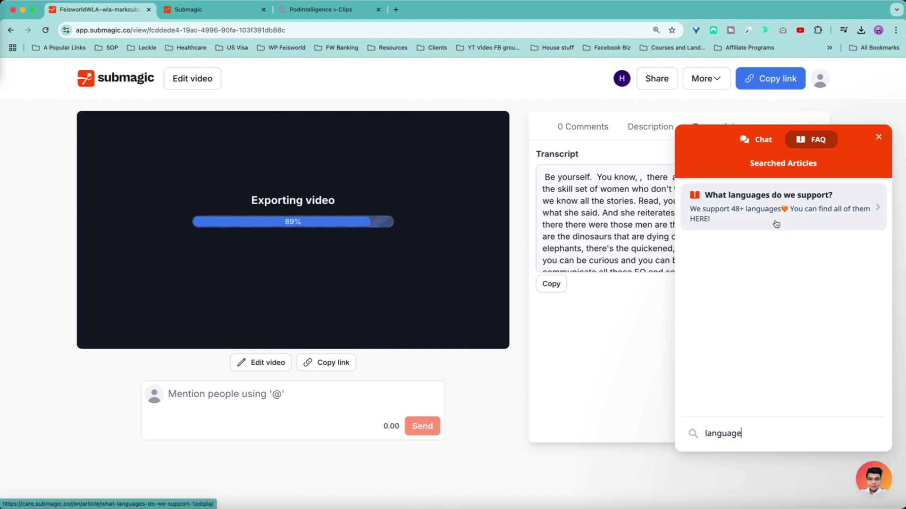
{"action": "left_click", "coordinate": [806, 216]}
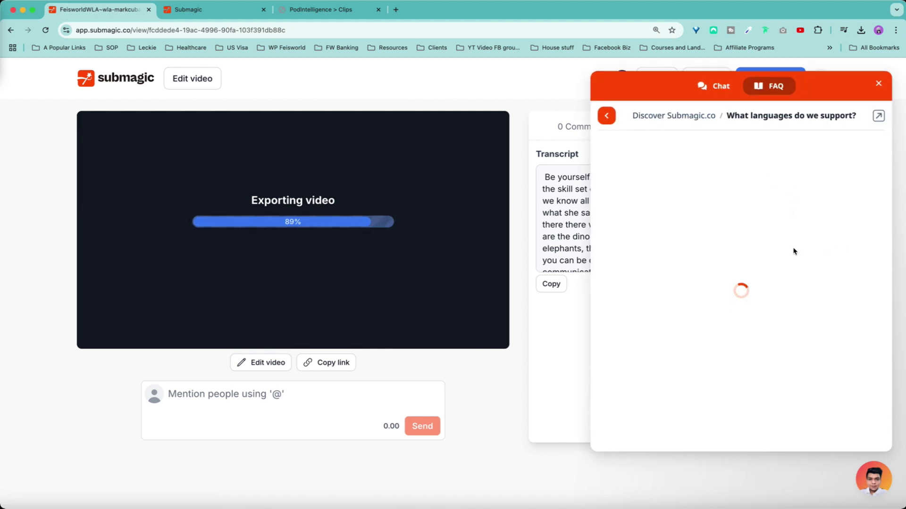
{"action": "left_click", "coordinate": [710, 180]}
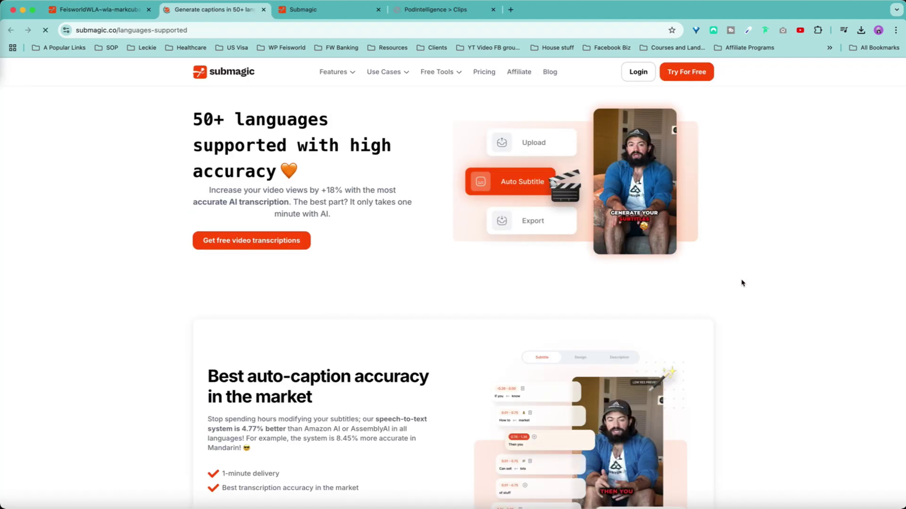
{"action": "key", "text": "super+1"}
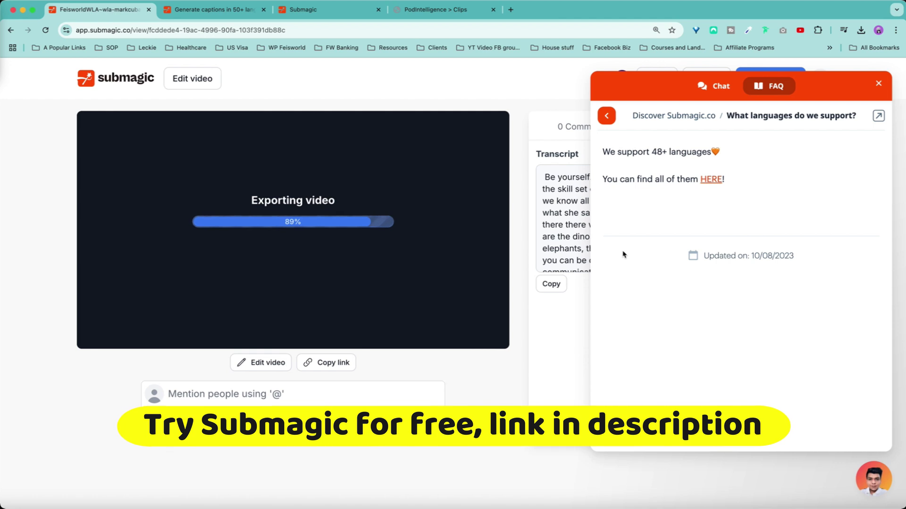
{"action": "left_click", "coordinate": [879, 84]}
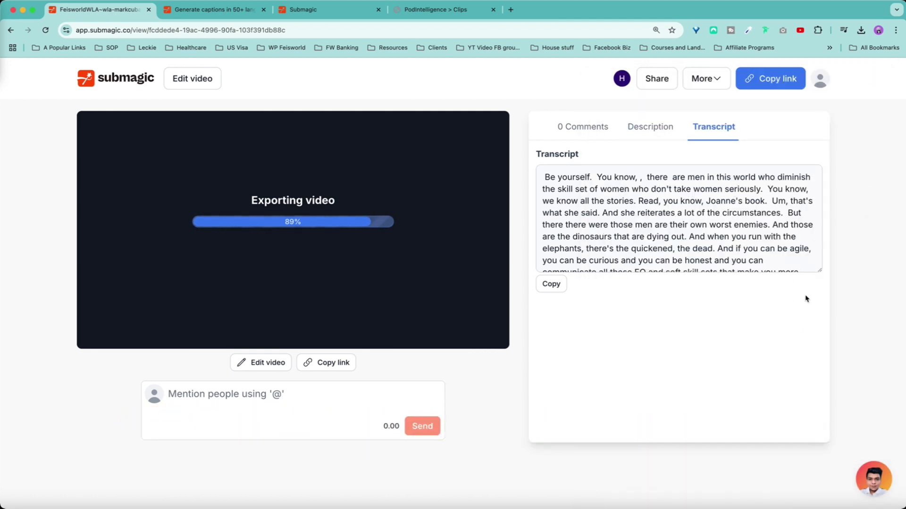